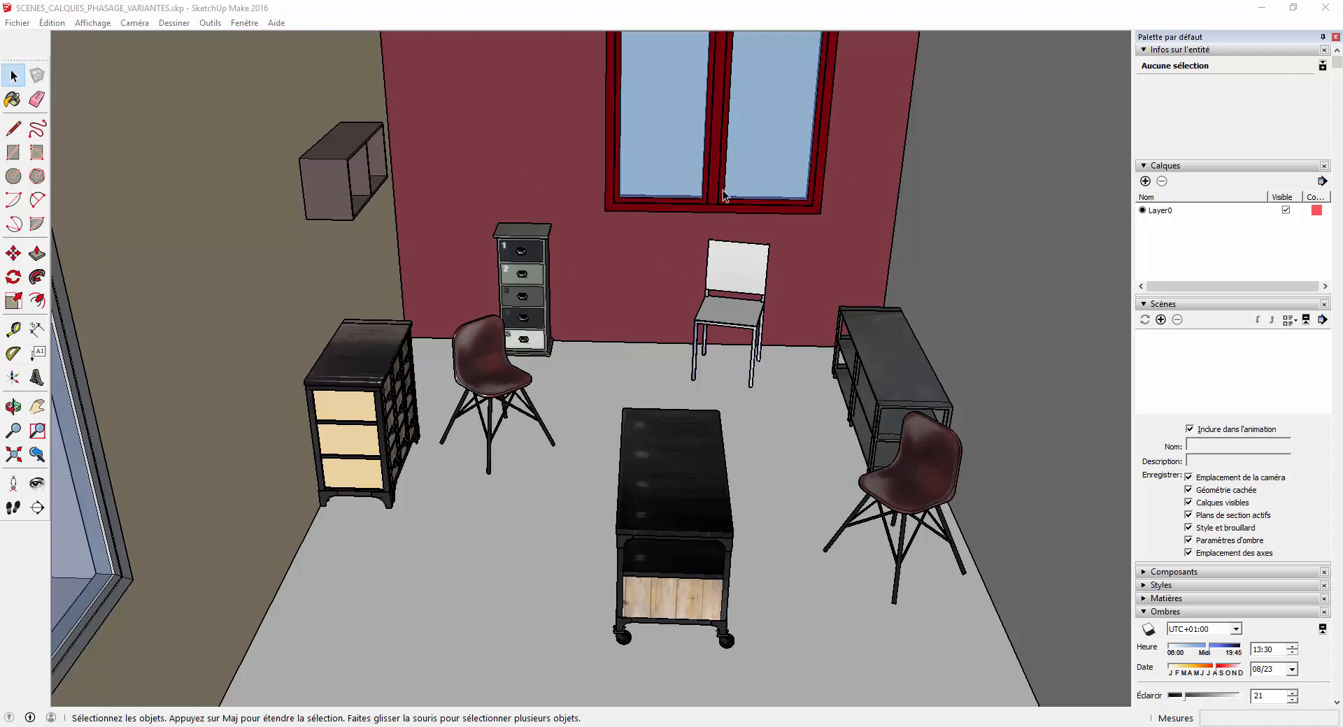
# - Select the furniture pieces around the room one after another to examine their entity information
pyautogui.click(539, 266)
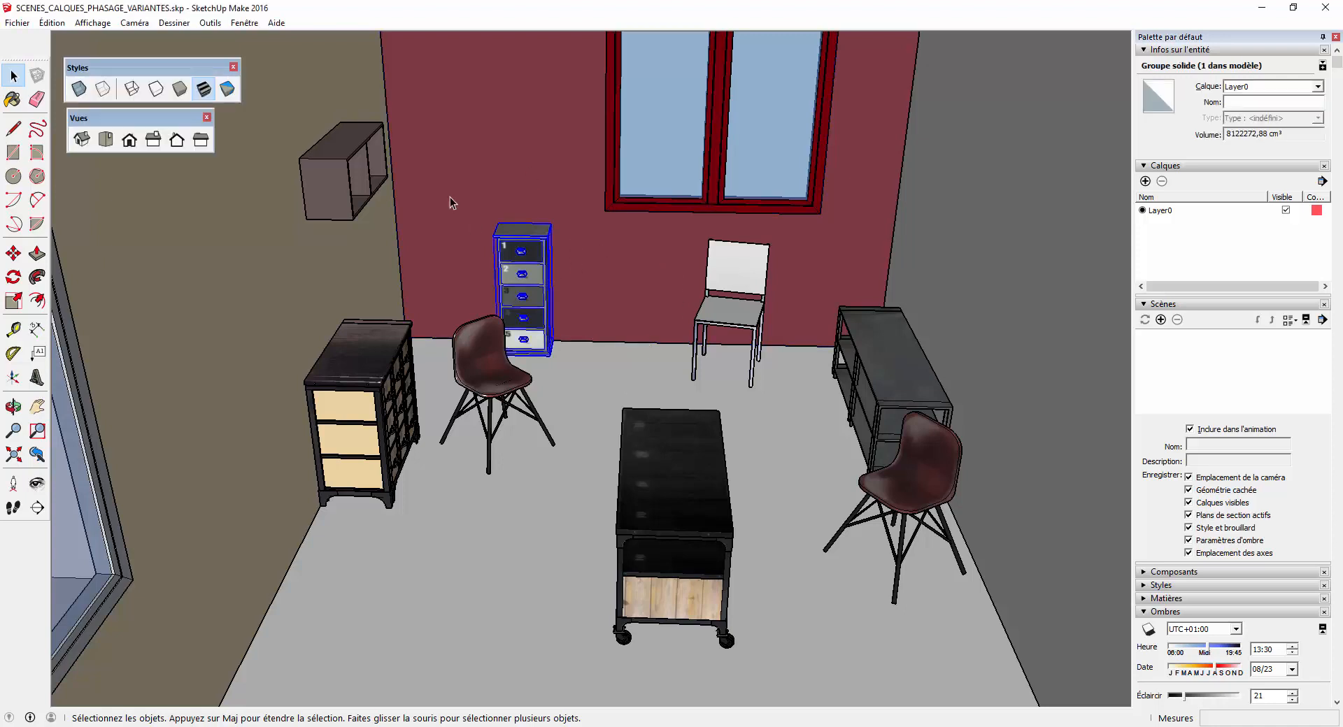
pyautogui.click(375, 192)
pyautogui.click(362, 417)
pyautogui.click(628, 460)
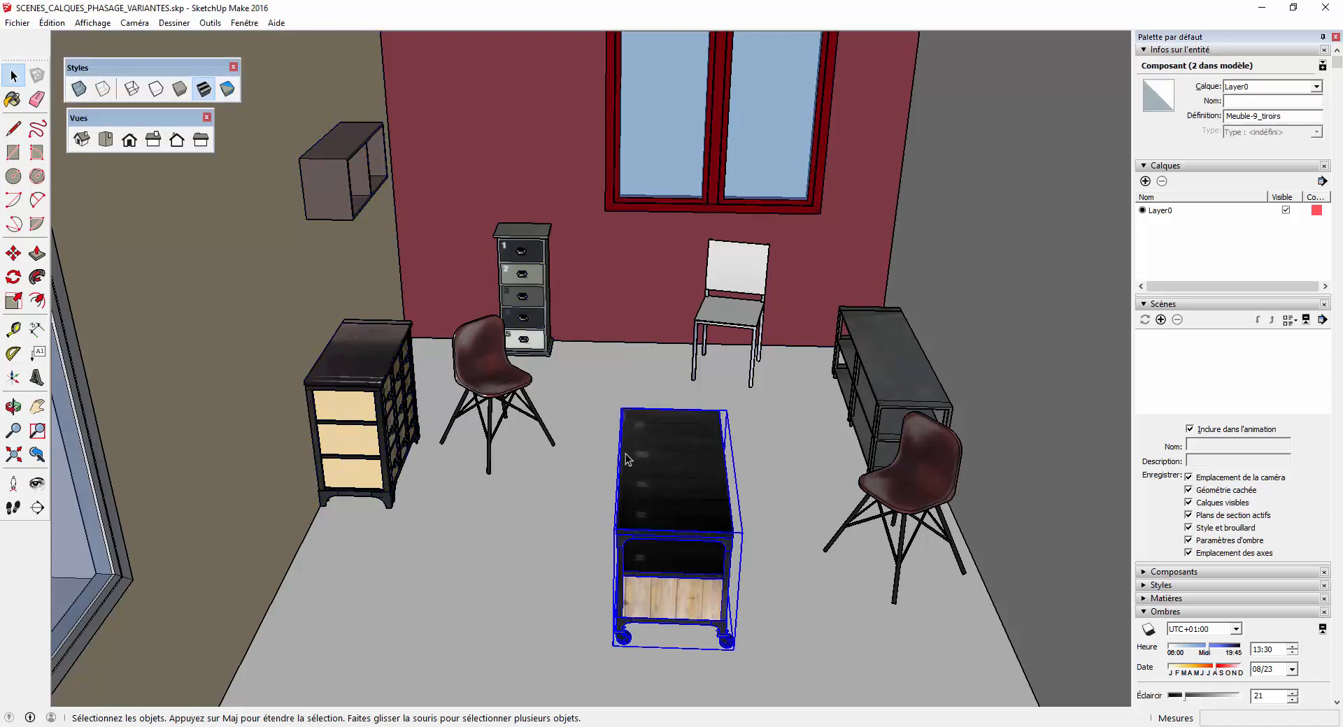
pyautogui.click(516, 405)
pyautogui.click(753, 297)
pyautogui.click(872, 324)
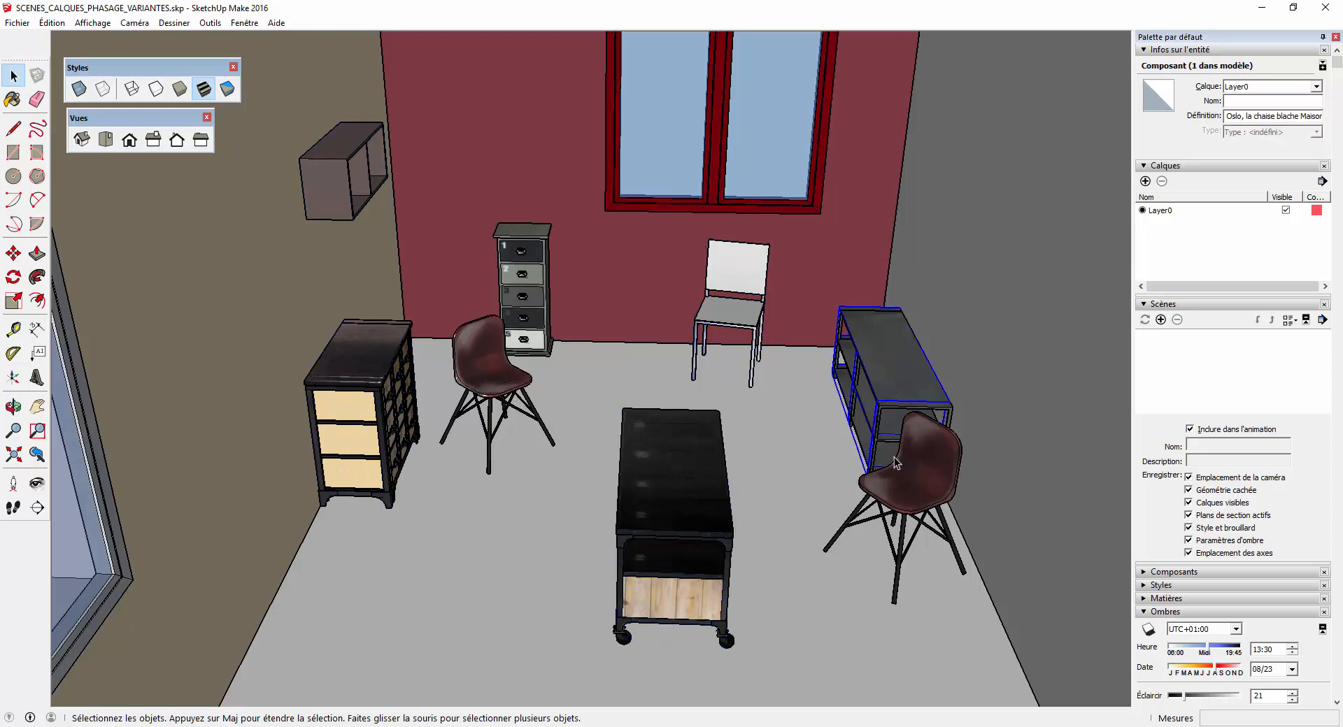
pyautogui.click(911, 480)
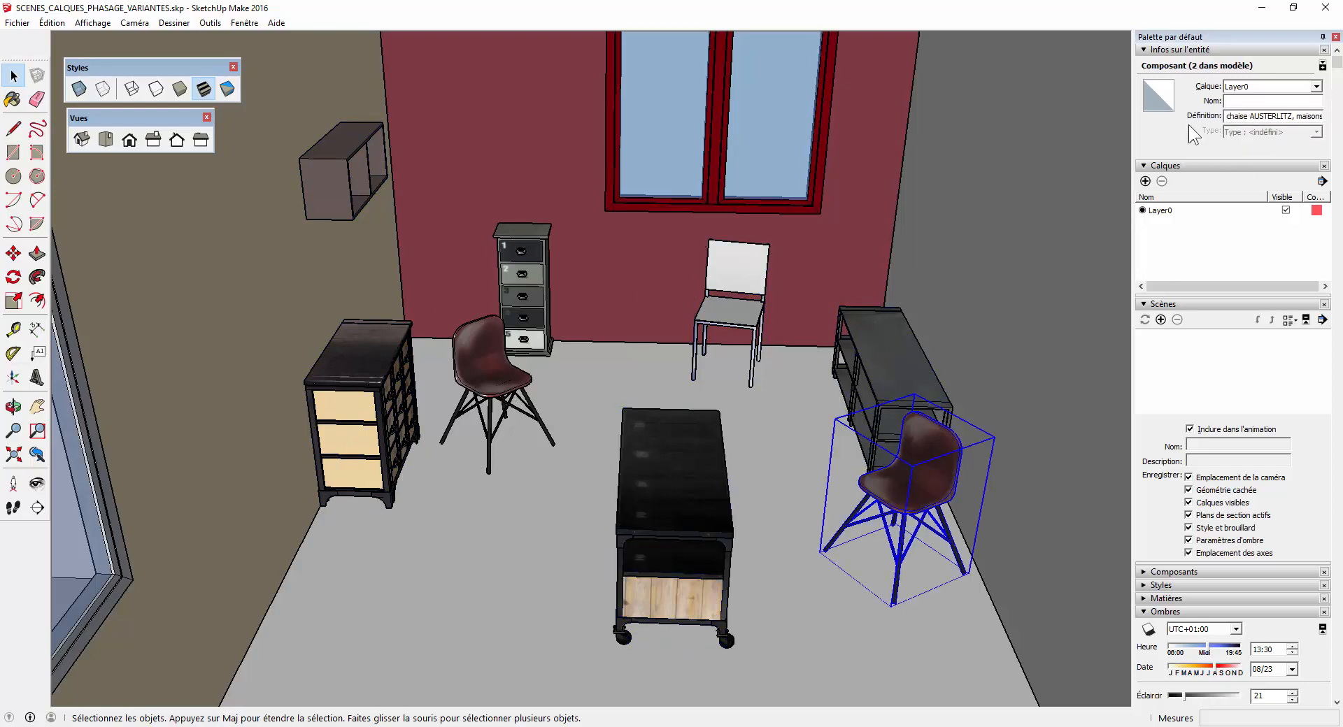
# - Create two layers named Variante 1 and Variante 2
pyautogui.click(1145, 182)
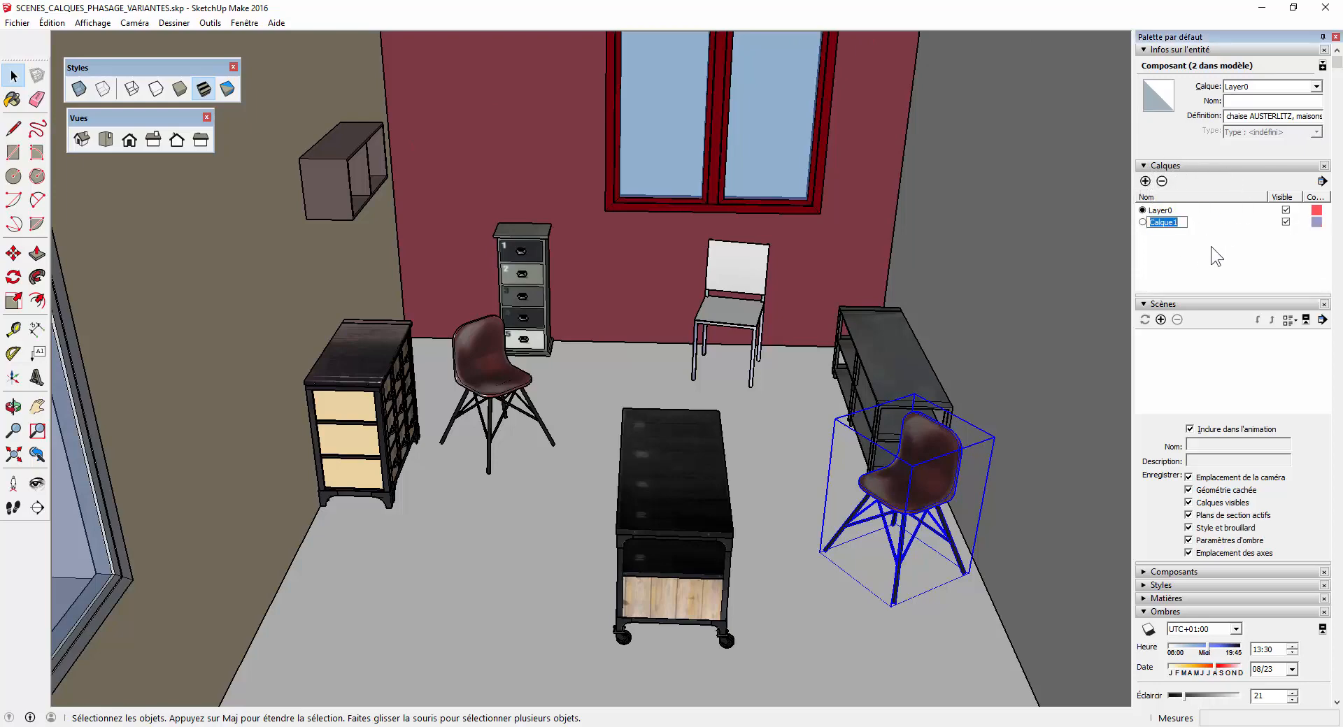
pyautogui.write('Variante 1')
pyautogui.press('Return')
pyautogui.click(1145, 181)
pyautogui.write('Va')
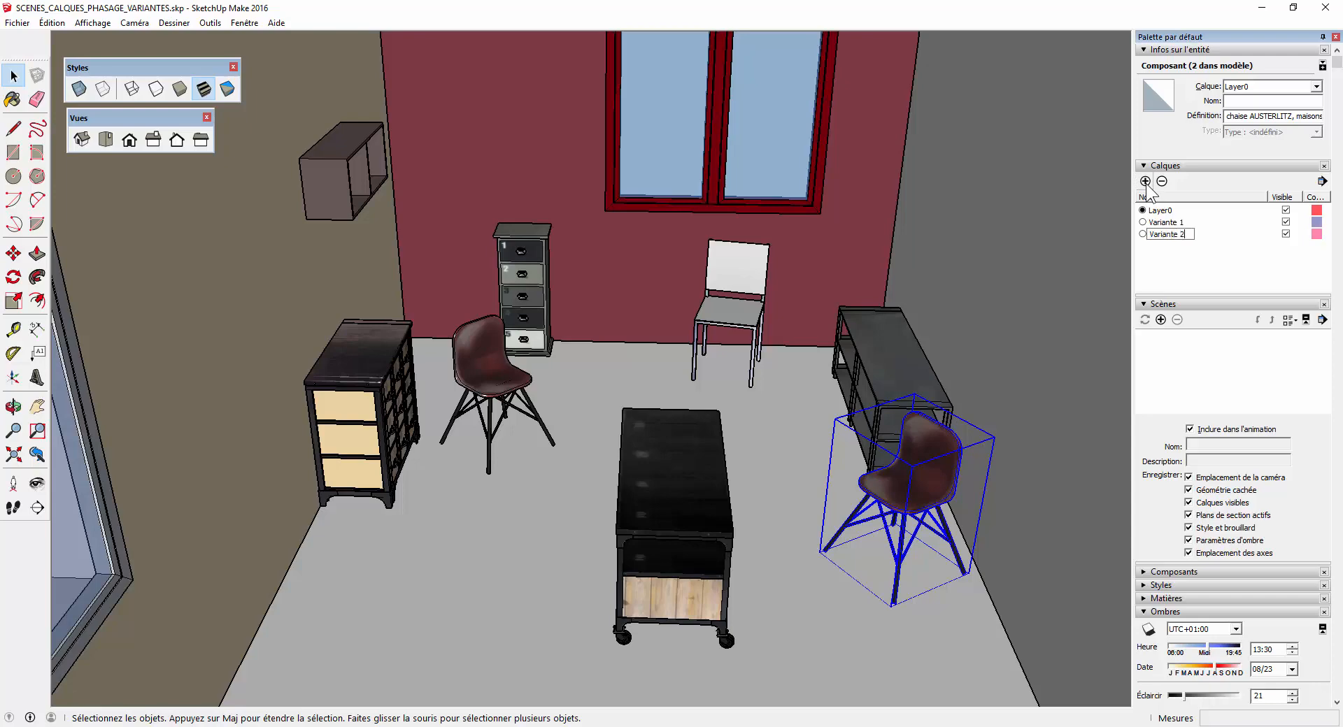
pyautogui.write('riante 2')
pyautogui.press('Return')
# - Delete the duplicate component overlapping the wooden-fronted drawer cabinet by the beige wall
pyautogui.click(377, 371)
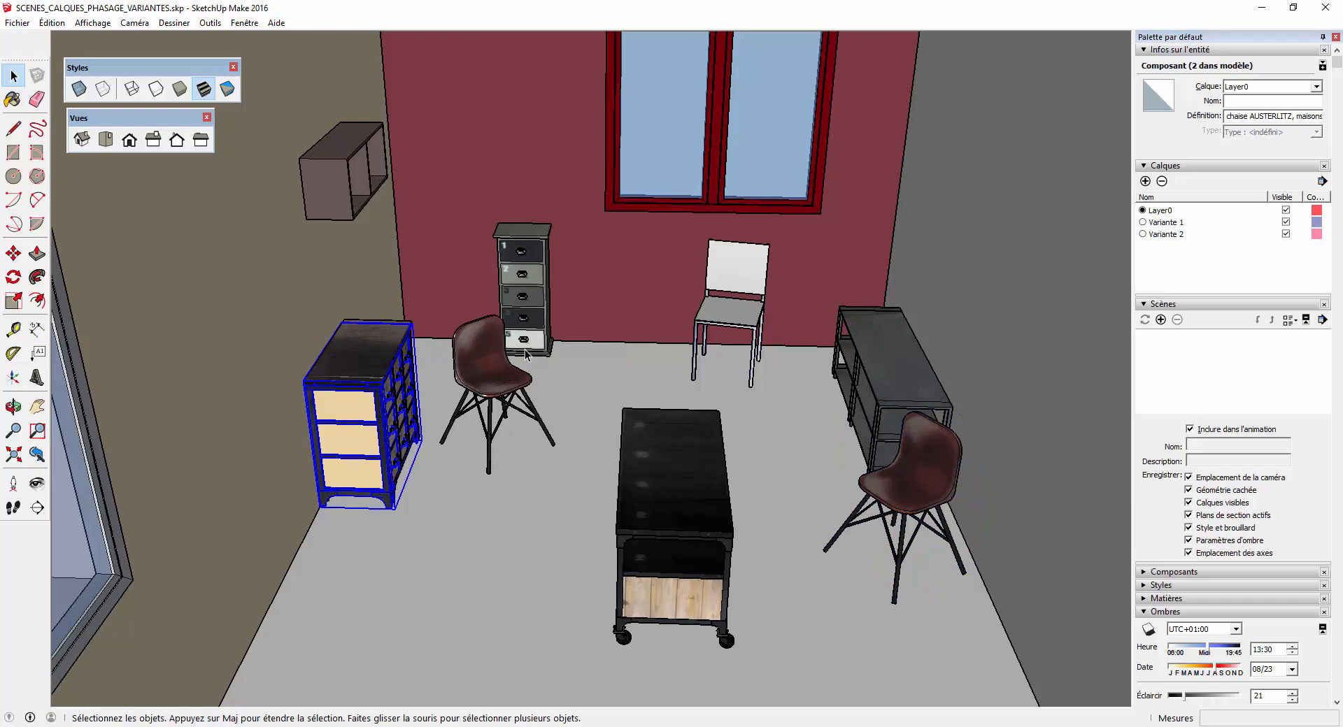
pyautogui.keyDown('shift'); pyautogui.click(485, 381); pyautogui.keyUp('shift')
pyautogui.click(385, 328)
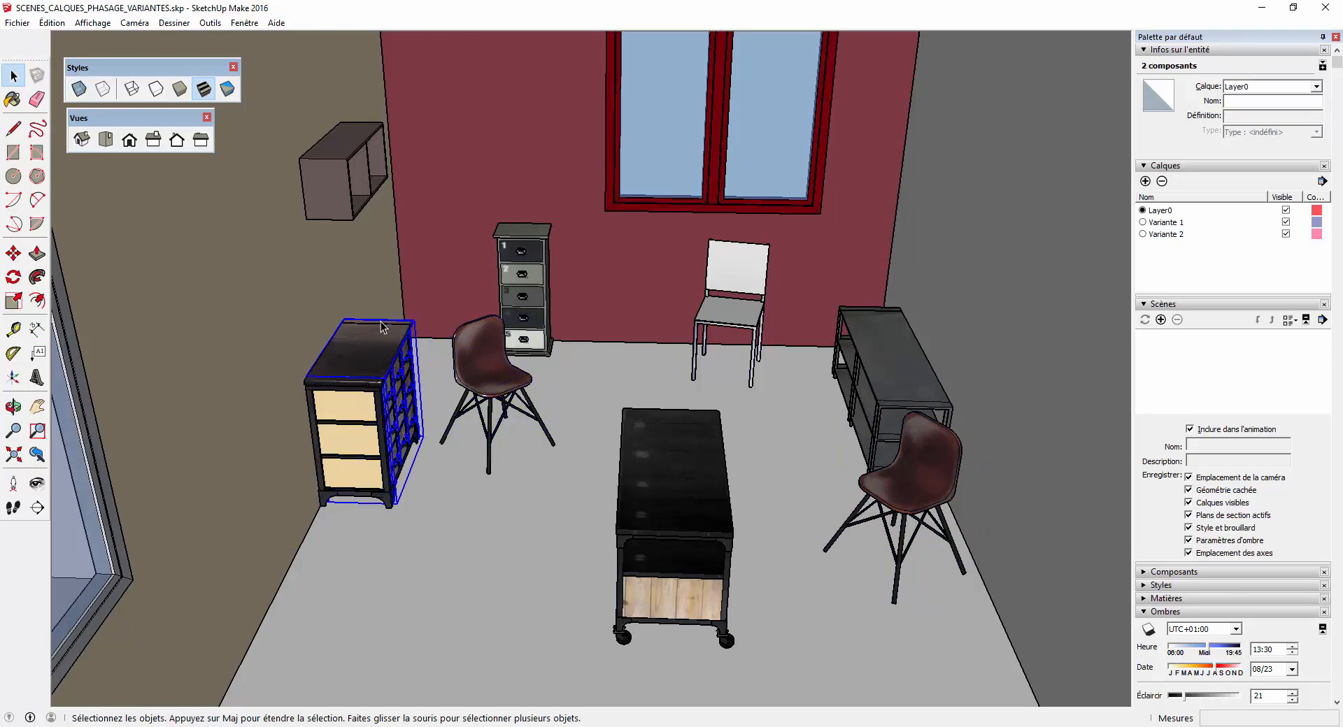
pyautogui.press('Delete')
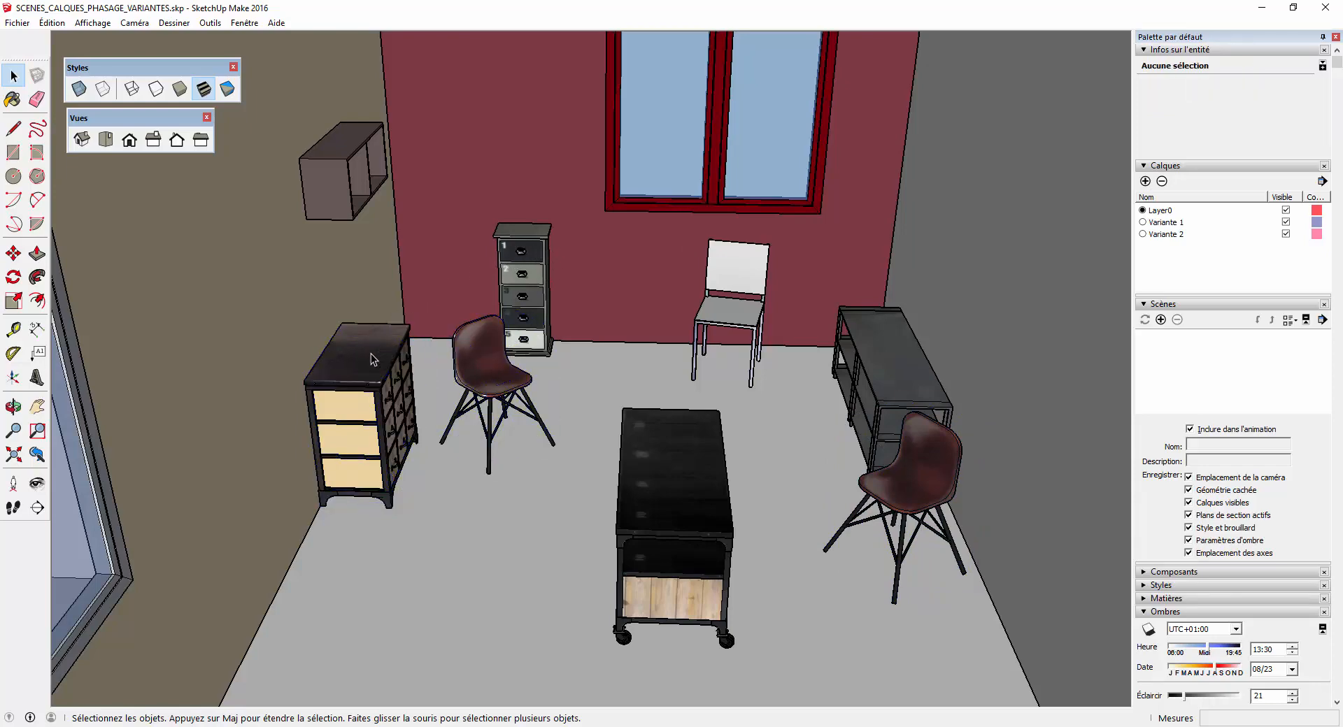
# - Assign all the furniture, from the drawer cabinets, wall shelf and chairs to the sideboard and trolley, to the Variante 1 layer
pyautogui.click(375, 356)
pyautogui.keyDown('shift'); pyautogui.click(472, 372); pyautogui.keyUp('shift')
pyautogui.keyDown('shift'); pyautogui.click(349, 186); pyautogui.keyUp('shift')
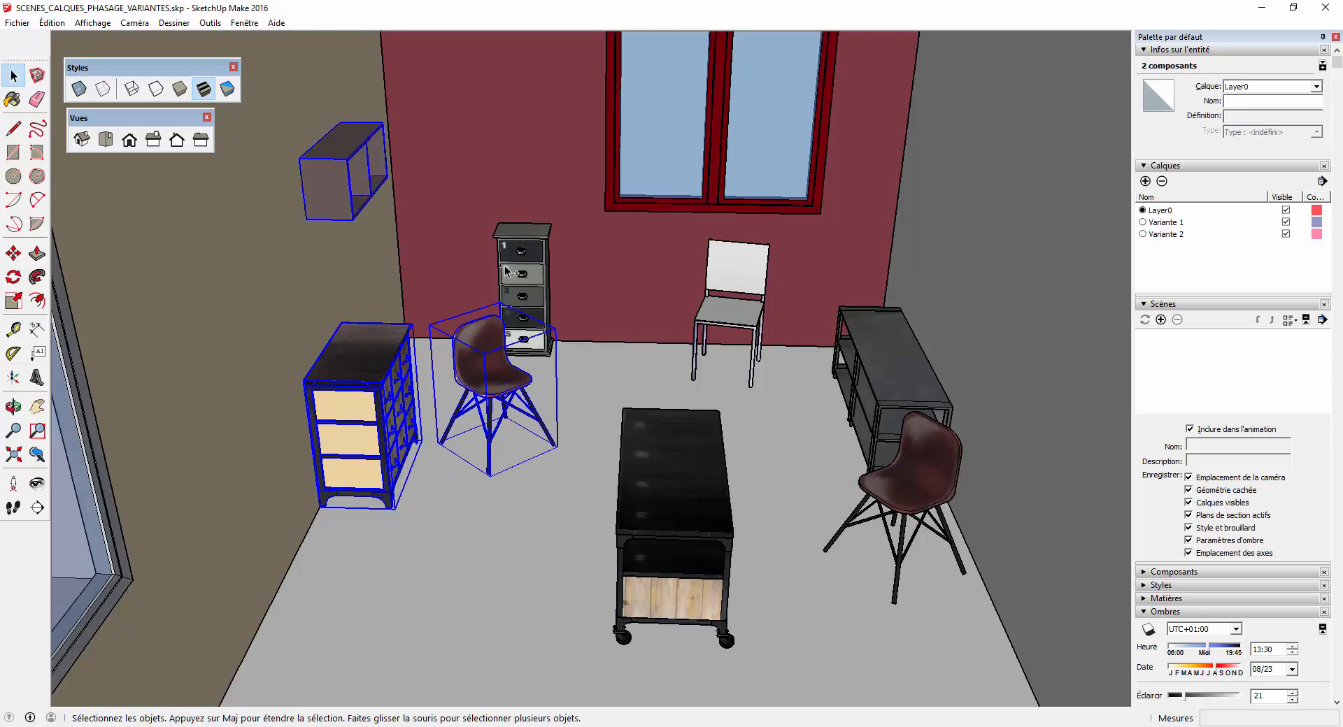
pyautogui.keyDown('shift'); pyautogui.click(526, 297); pyautogui.keyUp('shift')
pyautogui.keyDown('shift'); pyautogui.click(730, 297); pyautogui.keyUp('shift')
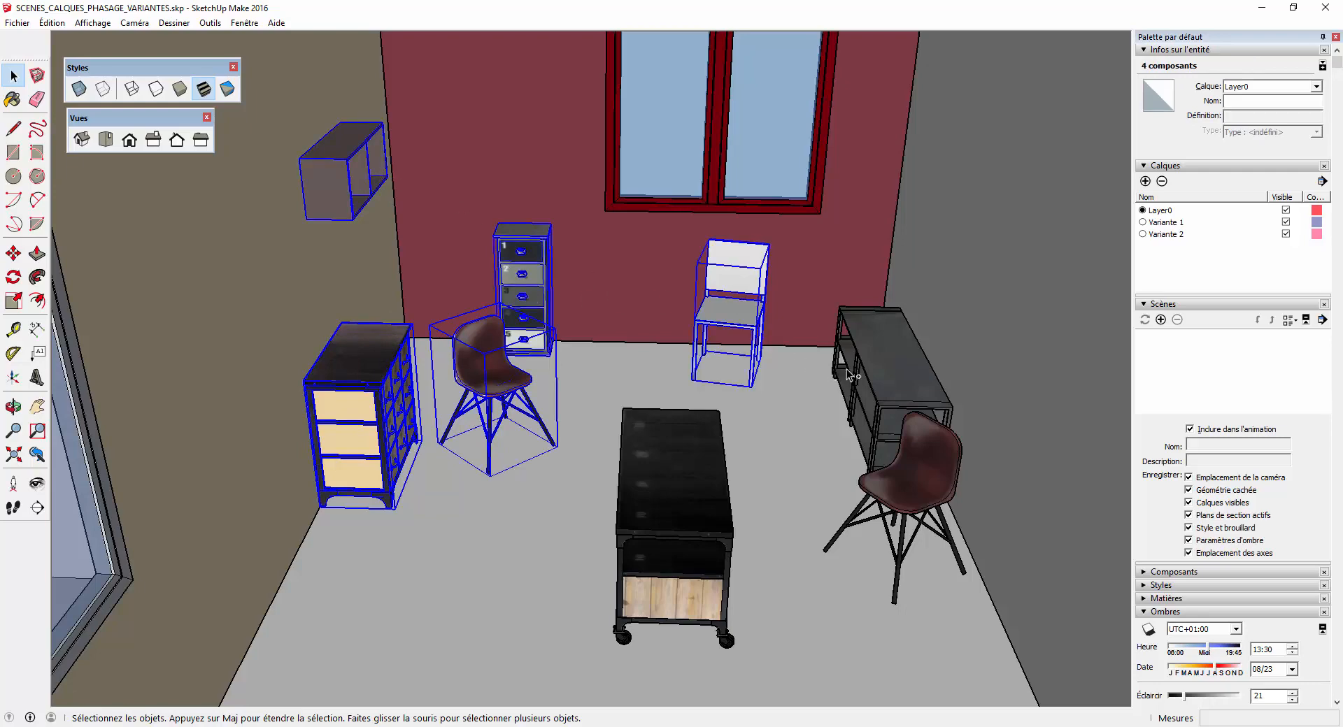
pyautogui.keyDown('shift'); pyautogui.click(901, 397); pyautogui.keyUp('shift')
pyautogui.keyDown('shift'); pyautogui.click(915, 466); pyautogui.keyUp('shift')
pyautogui.keyDown('shift'); pyautogui.click(683, 519); pyautogui.keyUp('shift')
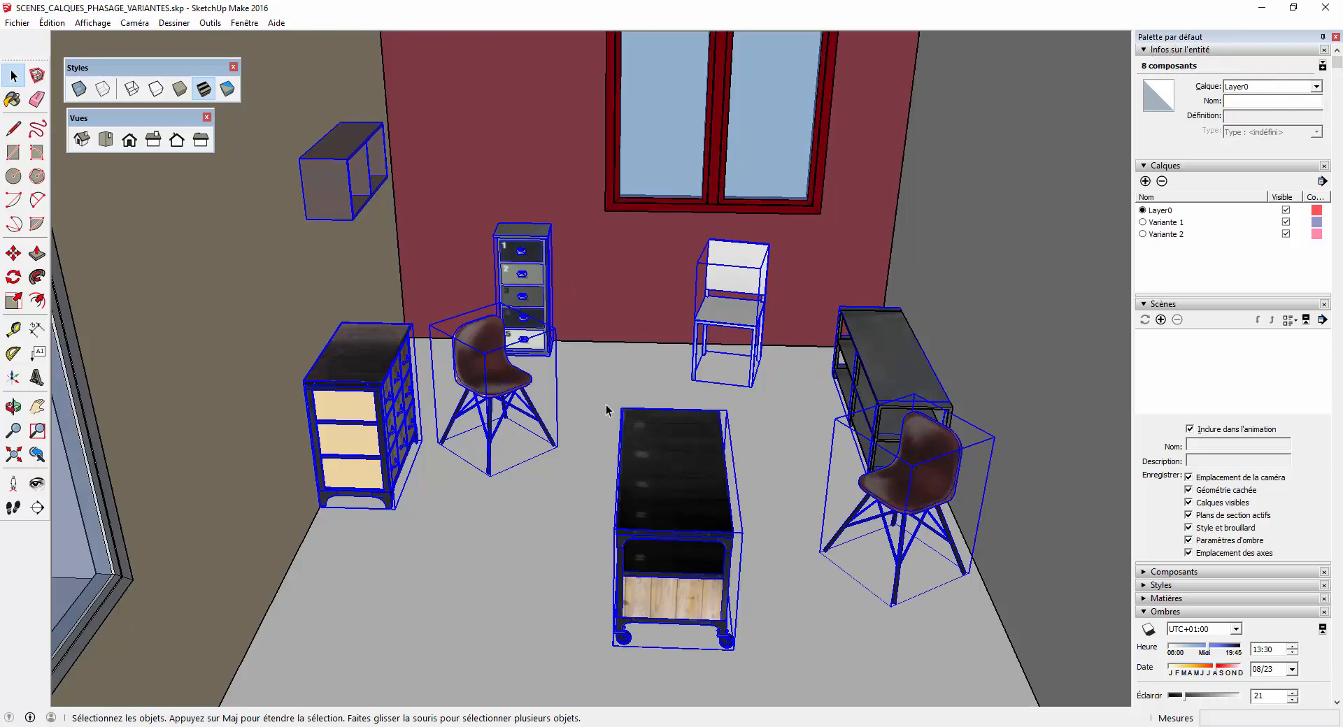
pyautogui.click(1315, 86)
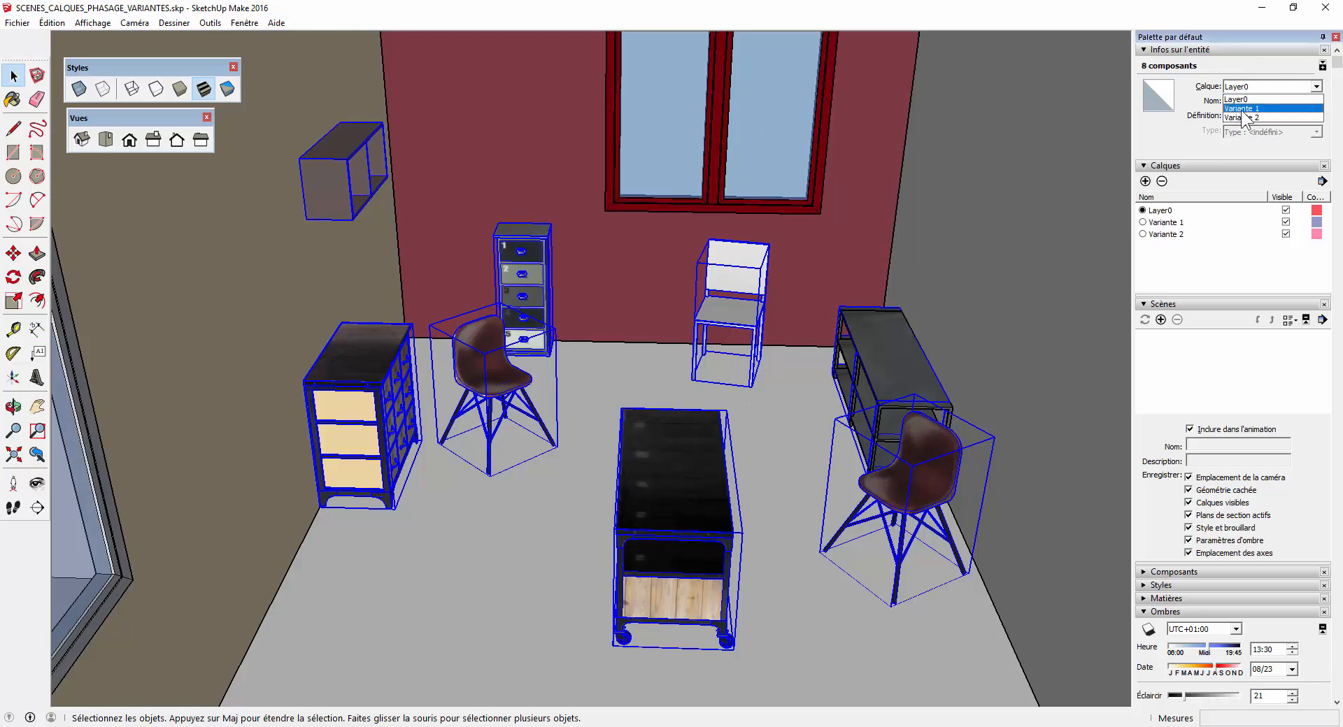
pyautogui.click(1239, 109)
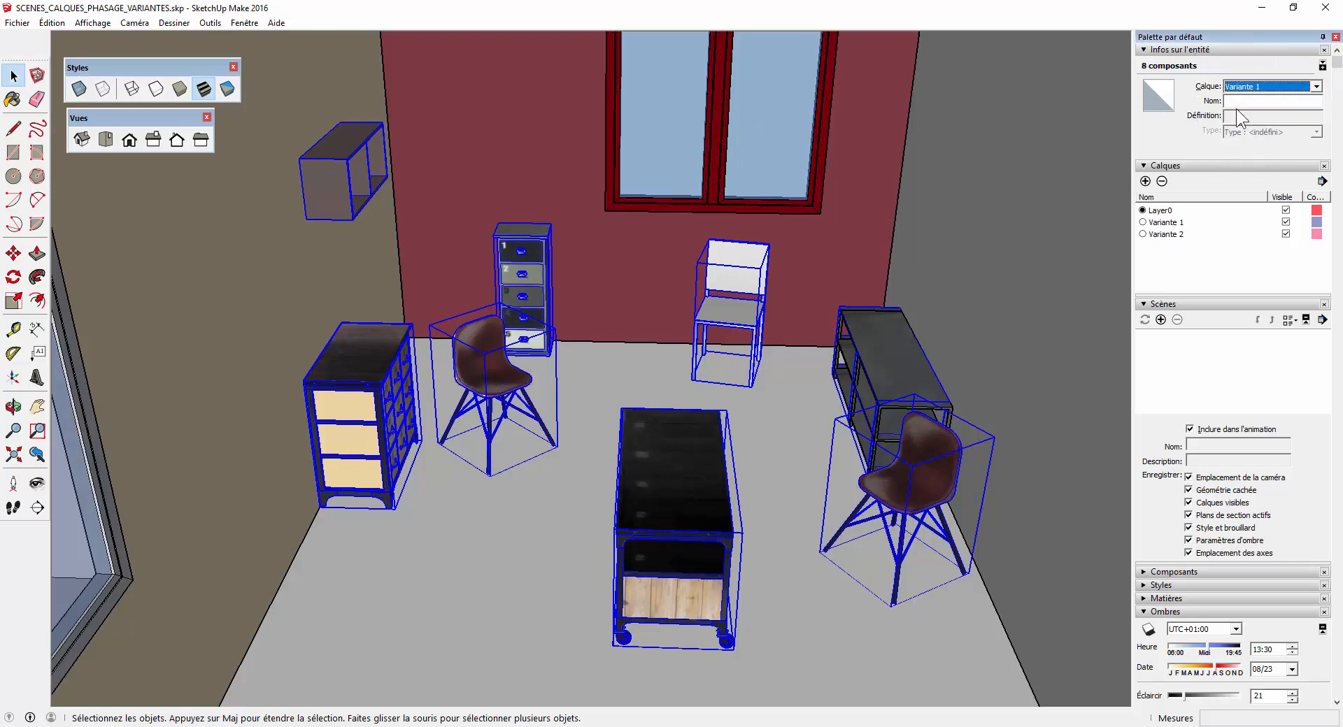
pyautogui.click(769, 429)
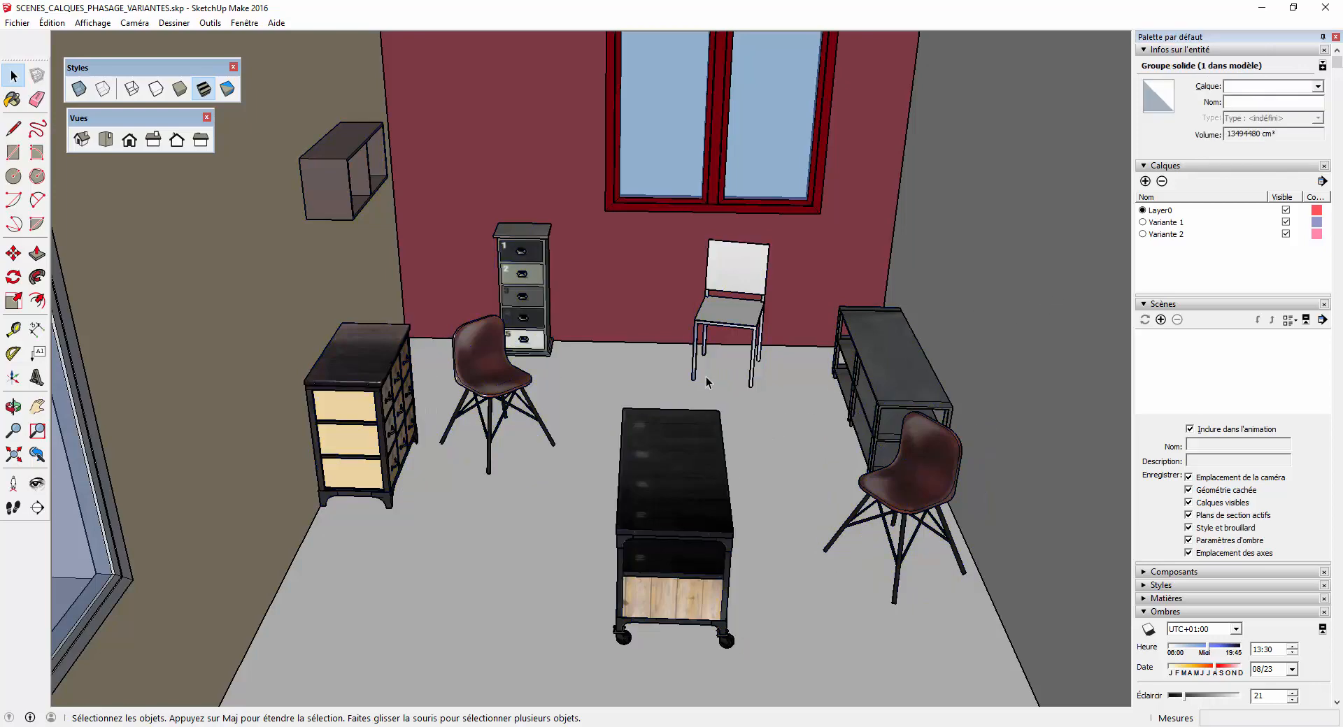
# - Copy the trolley, both drawer cabinets, the nearby brown chair, the wall shelf and the sideboard about 55 cm away from the red wall
pyautogui.moveTo(704, 381); pyautogui.dragTo(684, 420, button='middle')
pyautogui.click(683, 441)
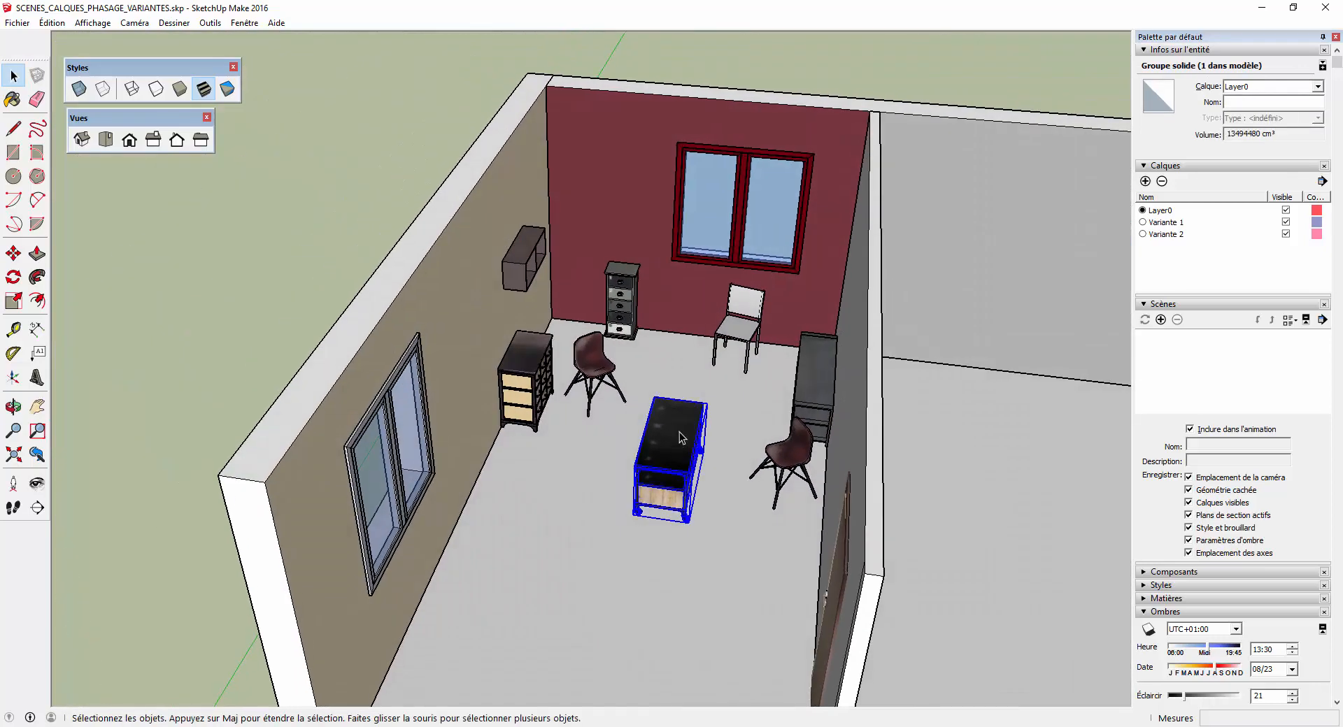
pyautogui.keyDown('shift'); pyautogui.click(619, 311); pyautogui.keyUp('shift')
pyautogui.keyDown('shift'); pyautogui.click(544, 367); pyautogui.keyUp('shift')
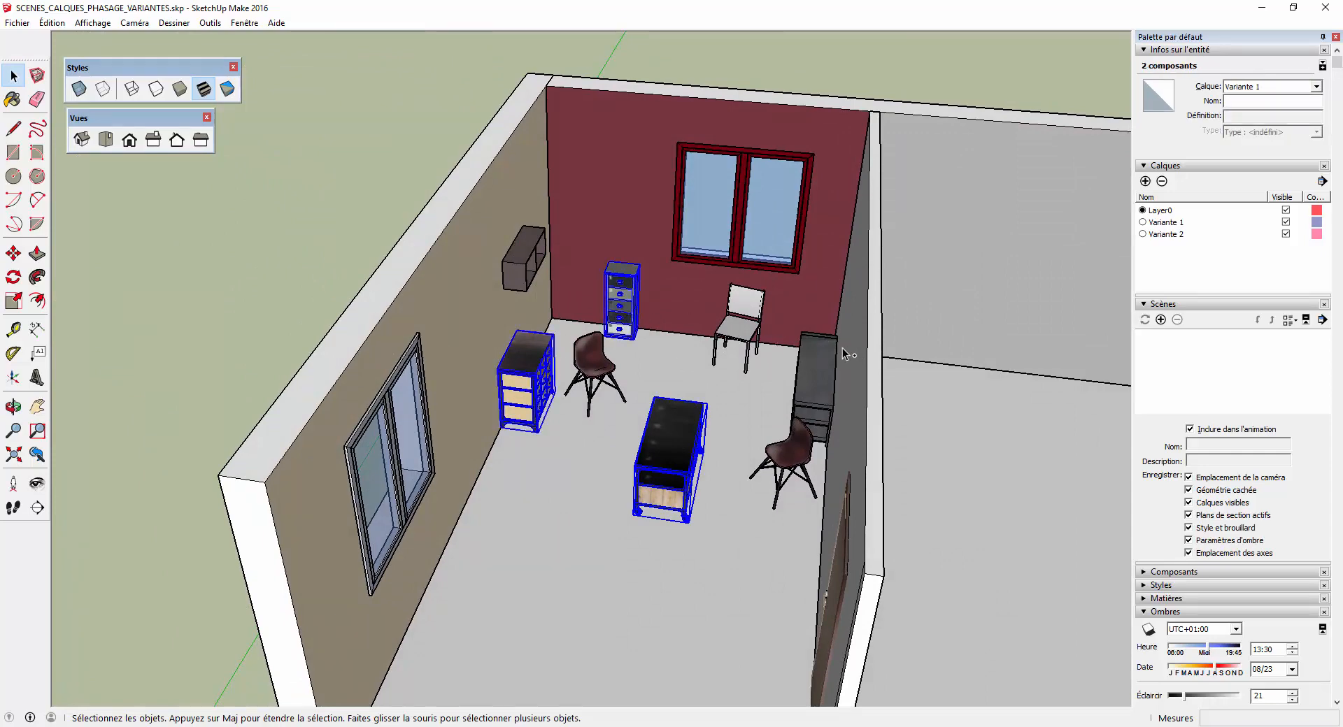
pyautogui.keyDown('shift'); pyautogui.click(600, 370); pyautogui.keyUp('shift')
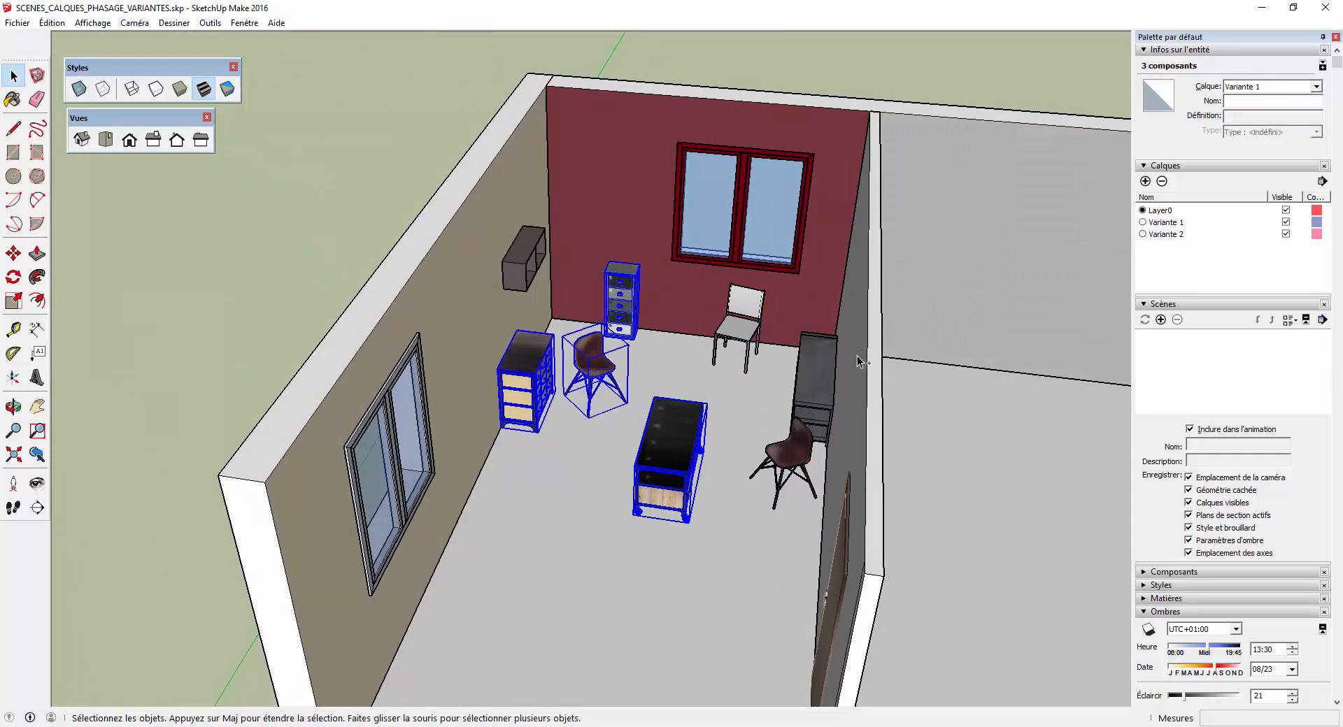
pyautogui.keyDown('shift'); pyautogui.click(517, 284); pyautogui.keyUp('shift')
pyautogui.keyDown('shift'); pyautogui.click(832, 341); pyautogui.keyUp('shift')
pyautogui.press('m')
pyautogui.click(809, 343)
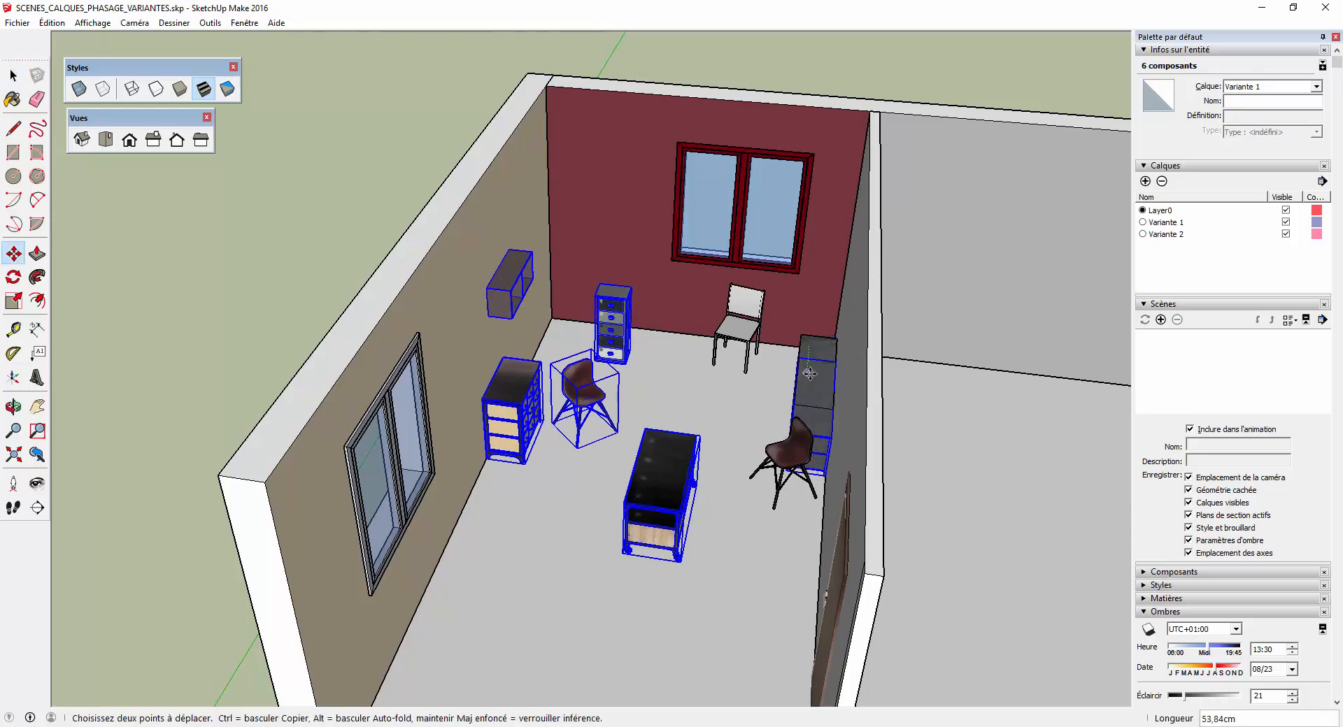
pyautogui.press('ctrl')
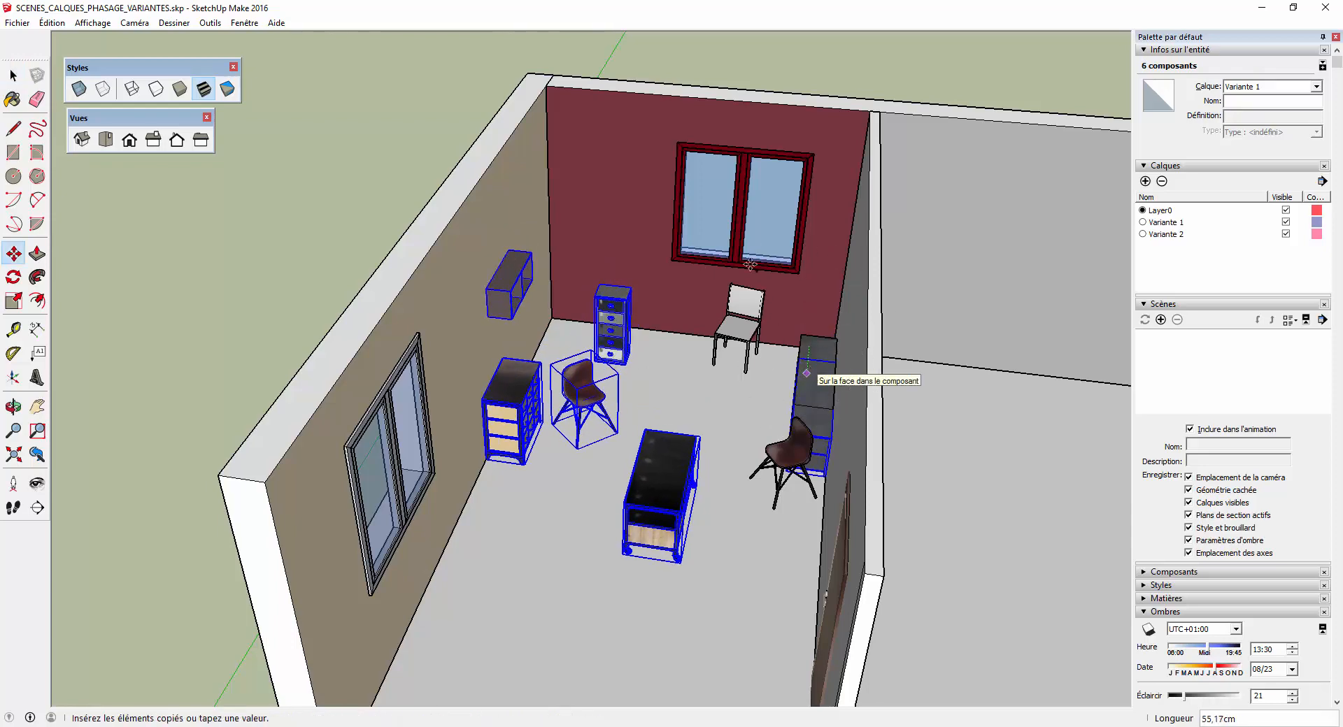
pyautogui.click(806, 373)
# - Assign the six copied furniture pieces to the Variante 2 layer and hide the Variante 1 layer
pyautogui.scroll(3, 758, 360)
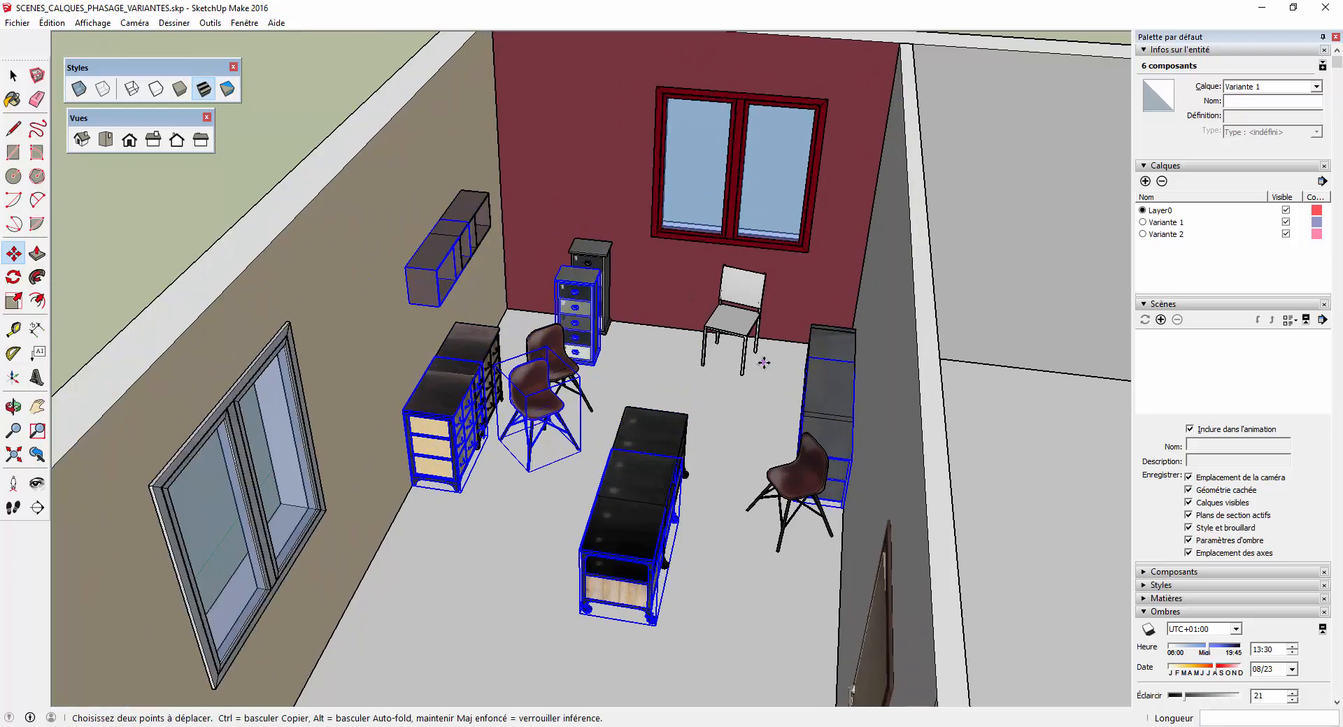
pyautogui.click(1316, 86)
pyautogui.click(1238, 118)
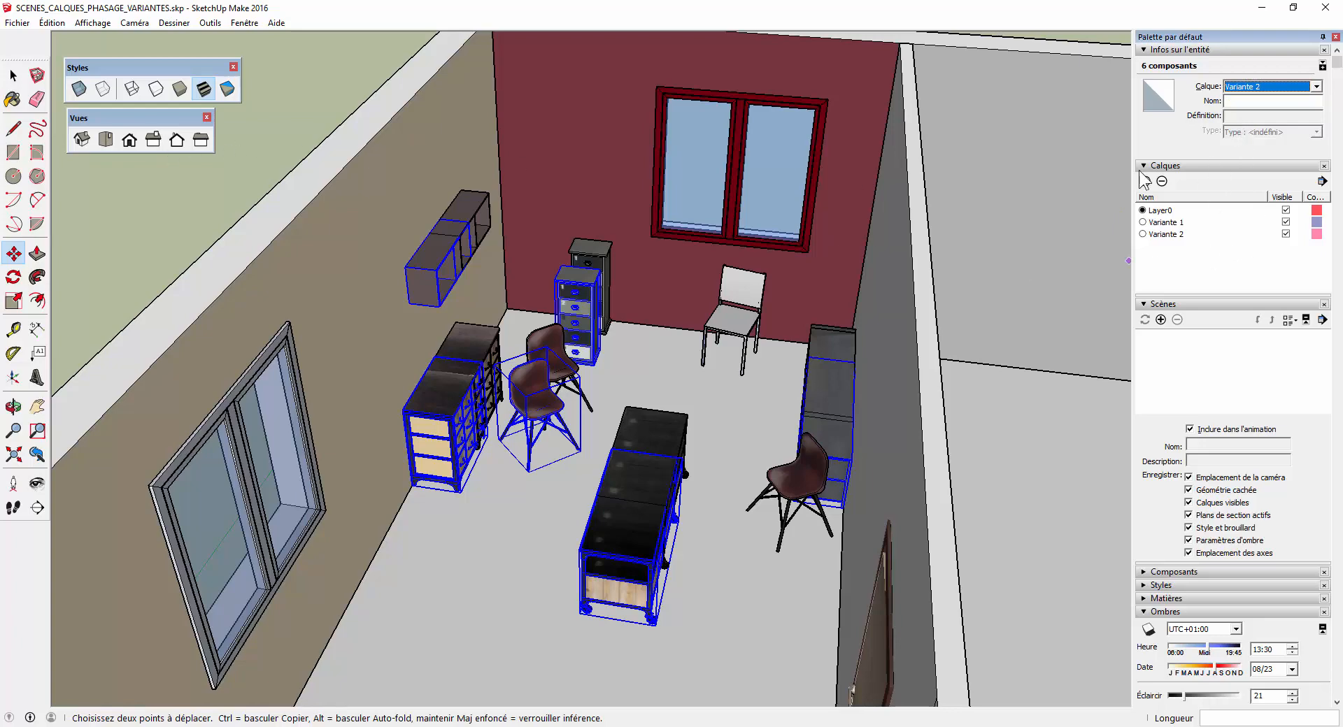
pyautogui.click(1285, 234)
pyautogui.click(1286, 222)
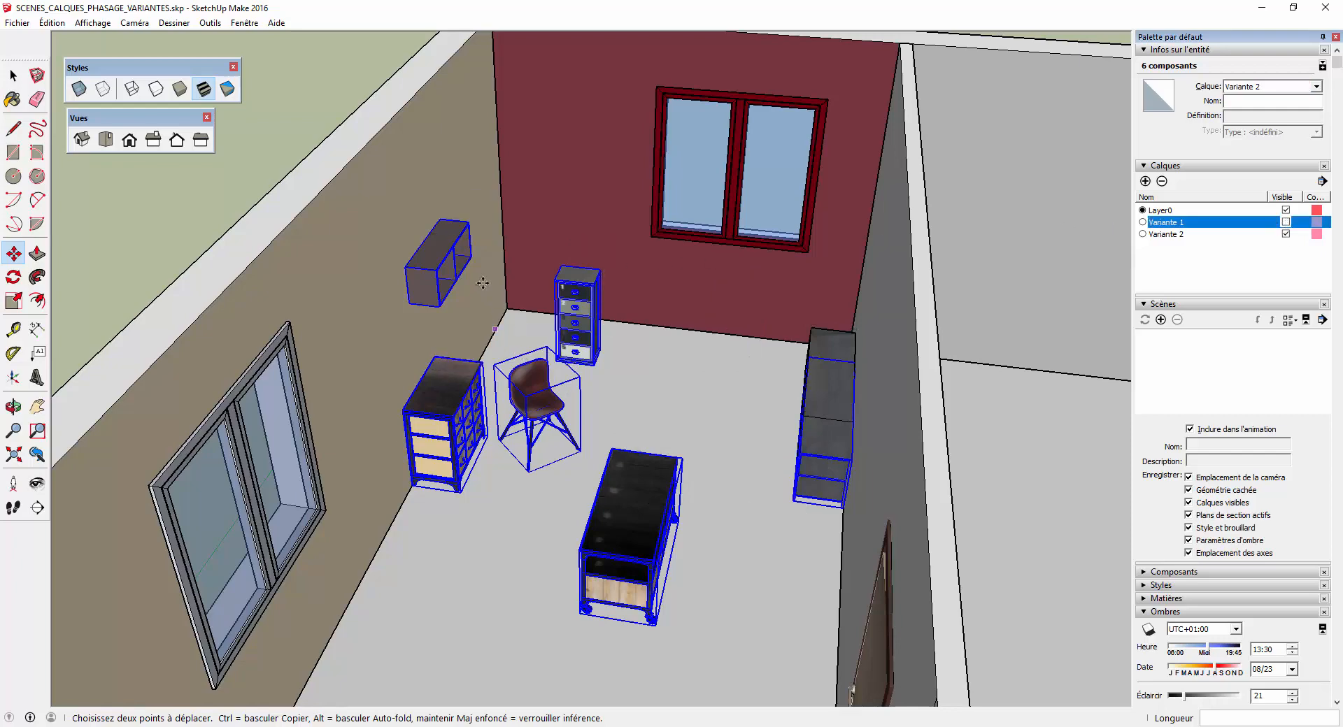
pyautogui.press('space')
pyautogui.click(308, 127)
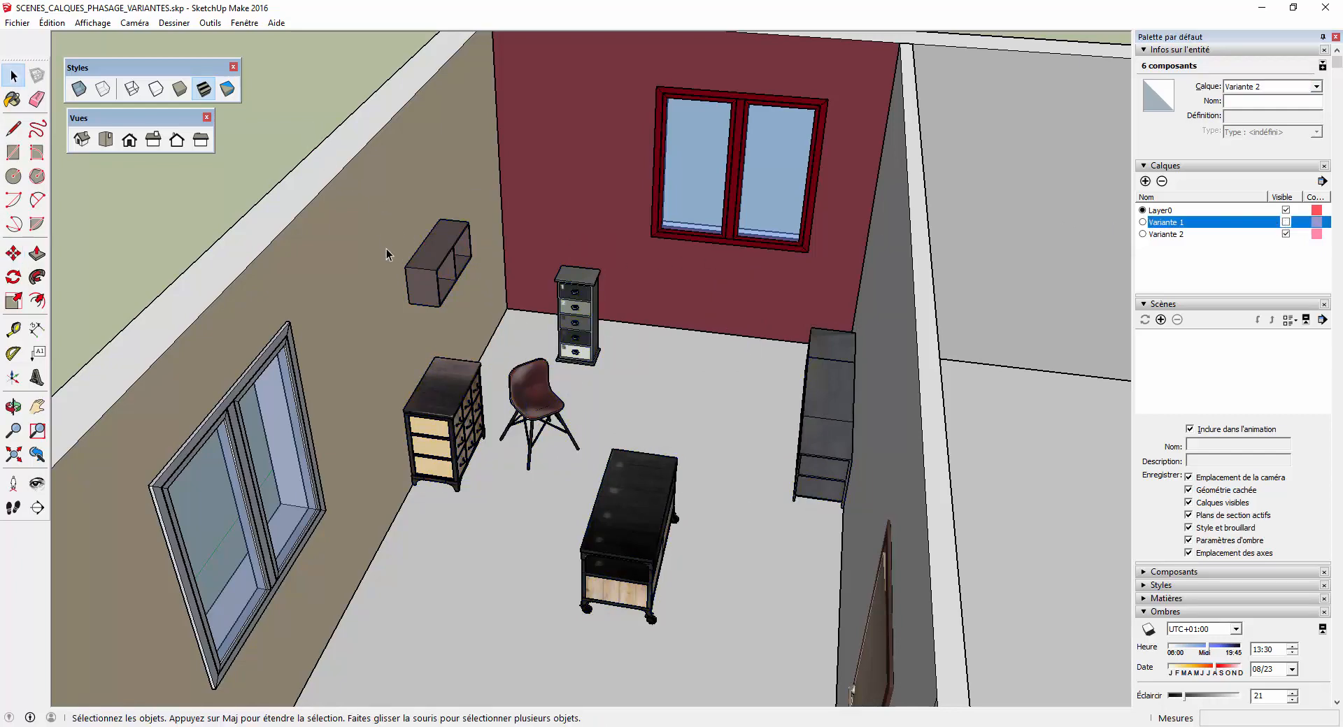
# - Move the wall-mounted shelf higher along the beige wall, closer to the red wall
pyautogui.press('m')
pyautogui.click(451, 230)
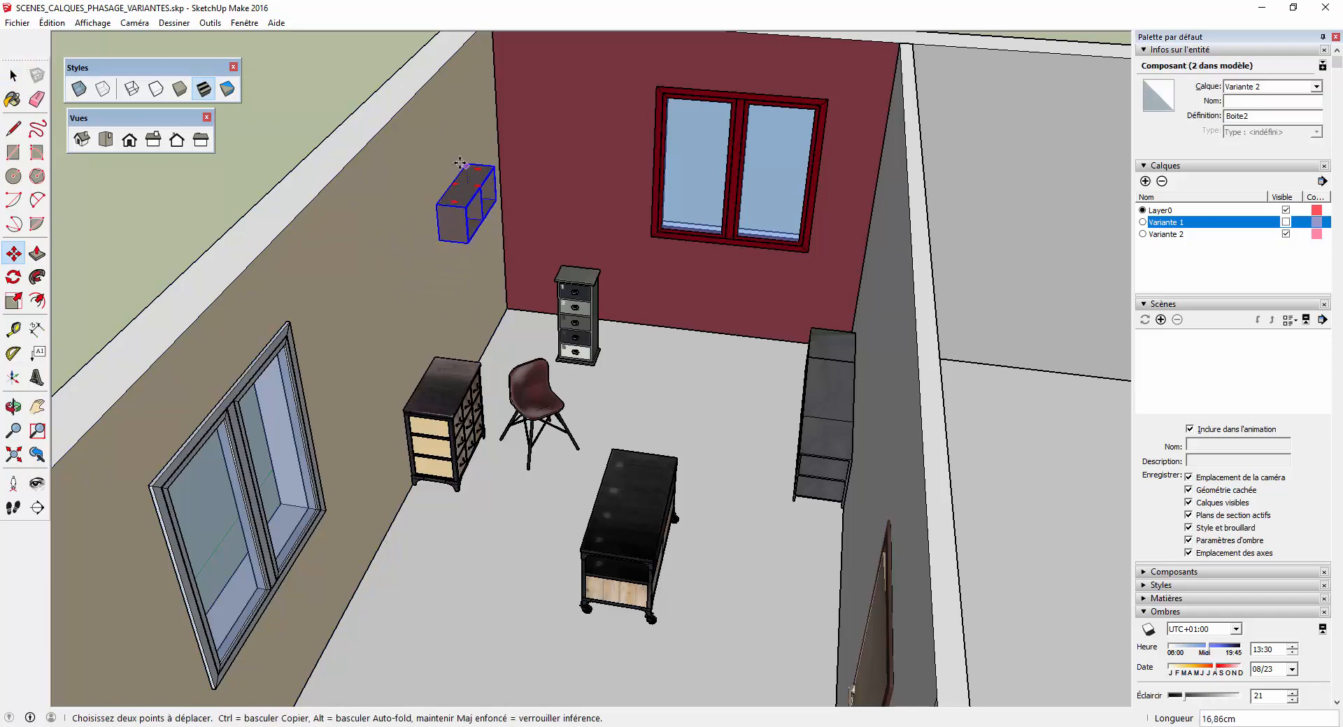
pyautogui.click(463, 156)
# - Move the tall drawer cabinet about 73 cm into the room's corner, rotated about 36.4°, and shift the black trolley toward the red wall
pyautogui.click(581, 279)
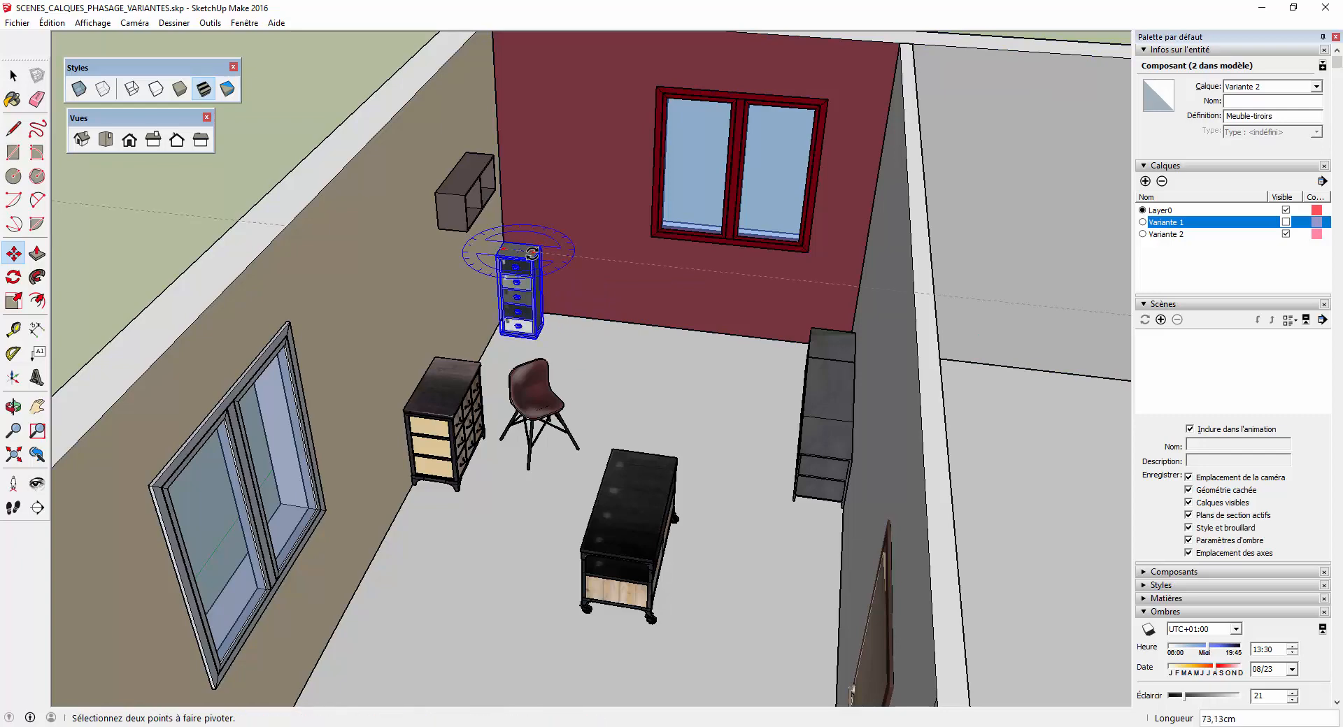
pyautogui.click(532, 249)
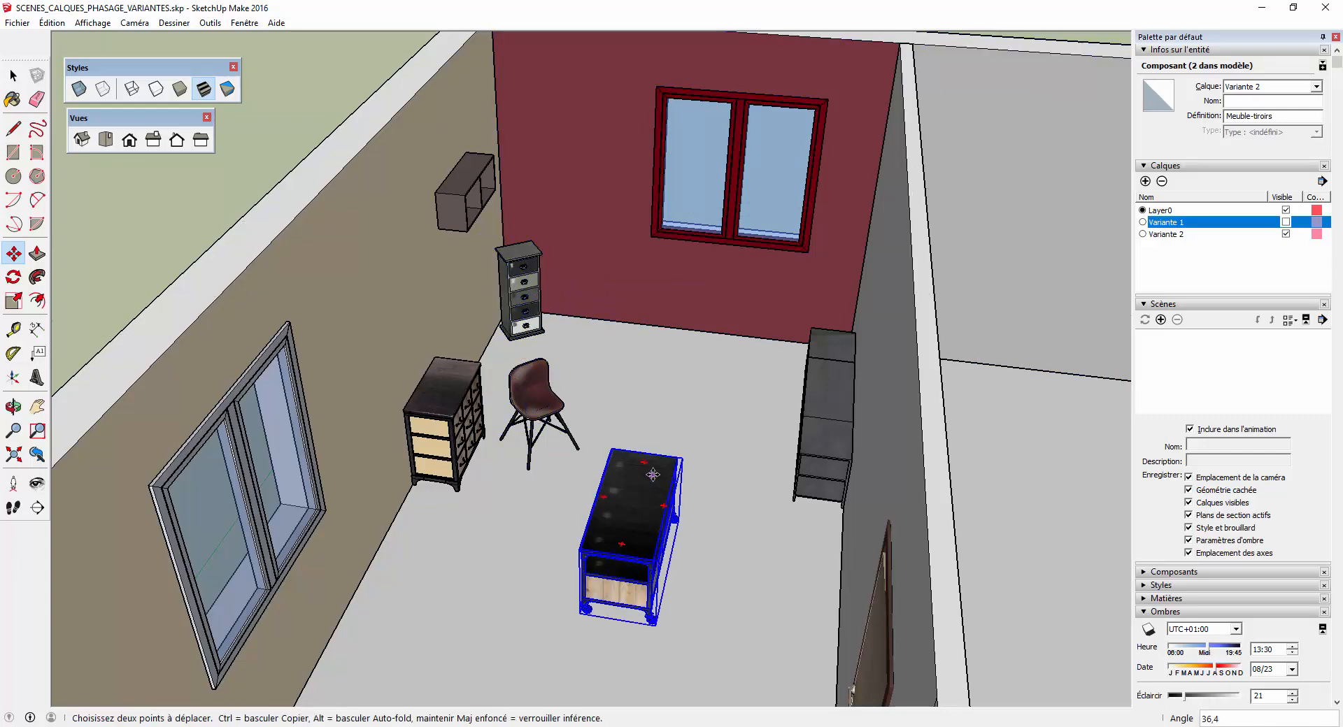
pyautogui.click(645, 480)
pyautogui.click(668, 360)
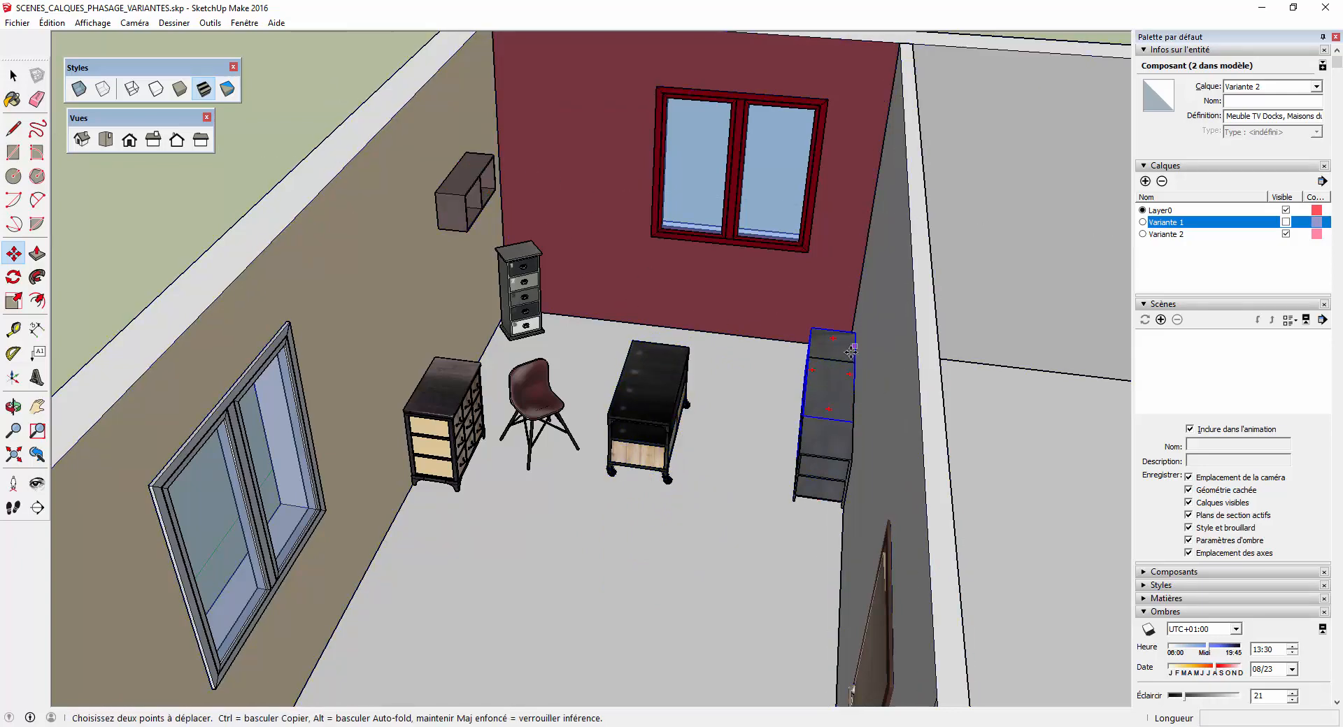
# - Assign the Layer0 shelving piece overlapping the sideboard near the red wall to the Variante 1 layer
pyautogui.press('space')
pyautogui.click(836, 452)
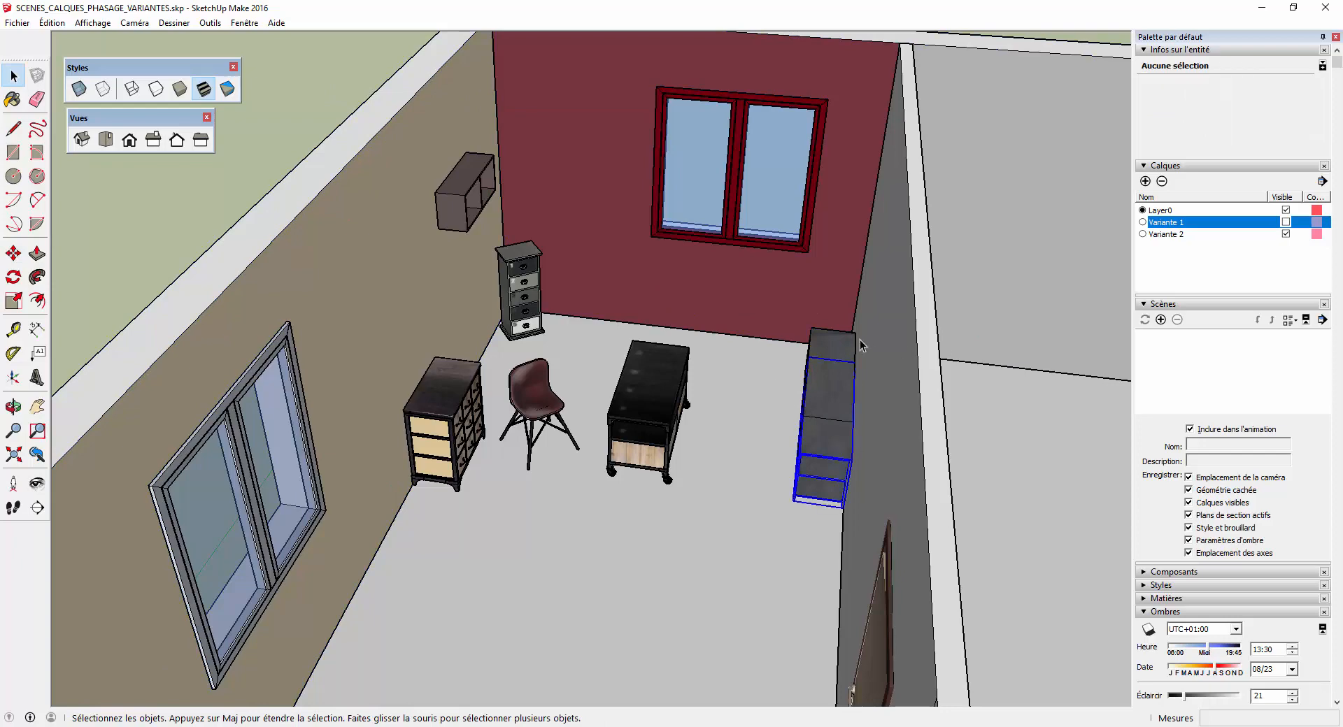
pyautogui.click(841, 349)
pyautogui.click(1315, 86)
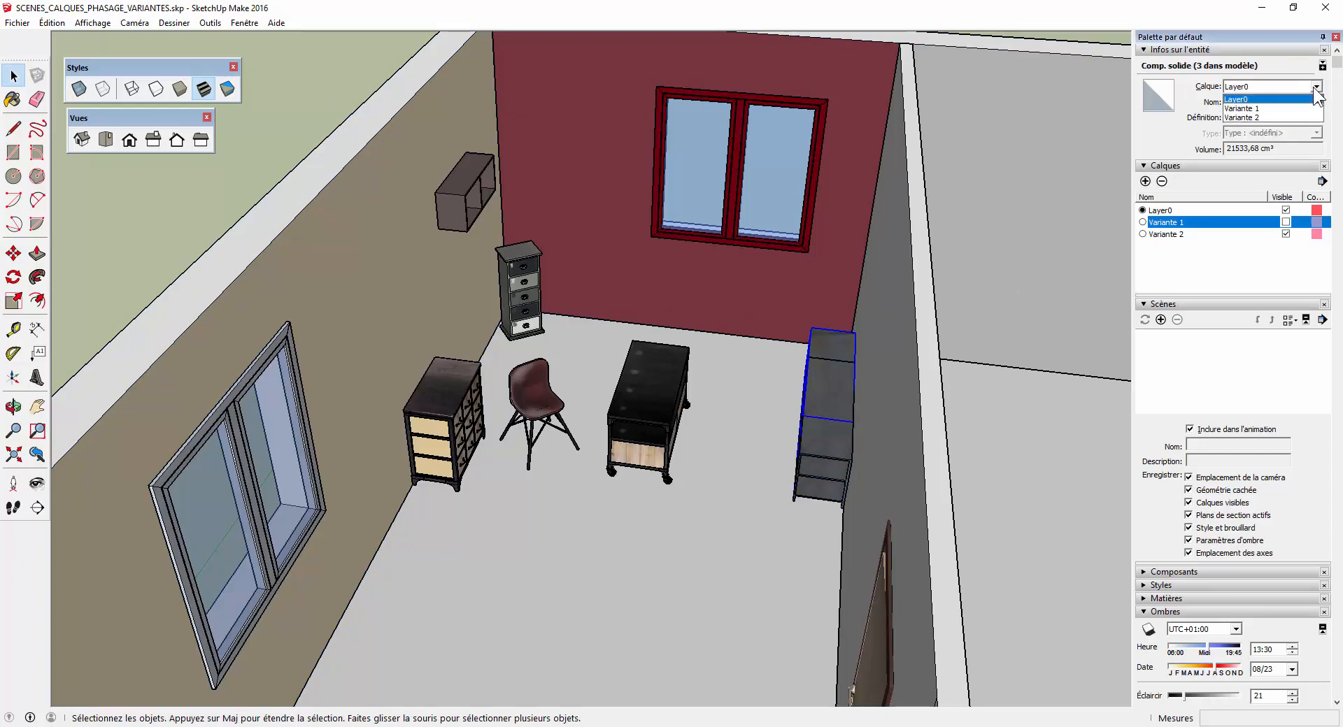
pyautogui.click(1259, 108)
# - Move the sideboard about 33 cm along the grey wall, away from the red wall
pyautogui.click(837, 435)
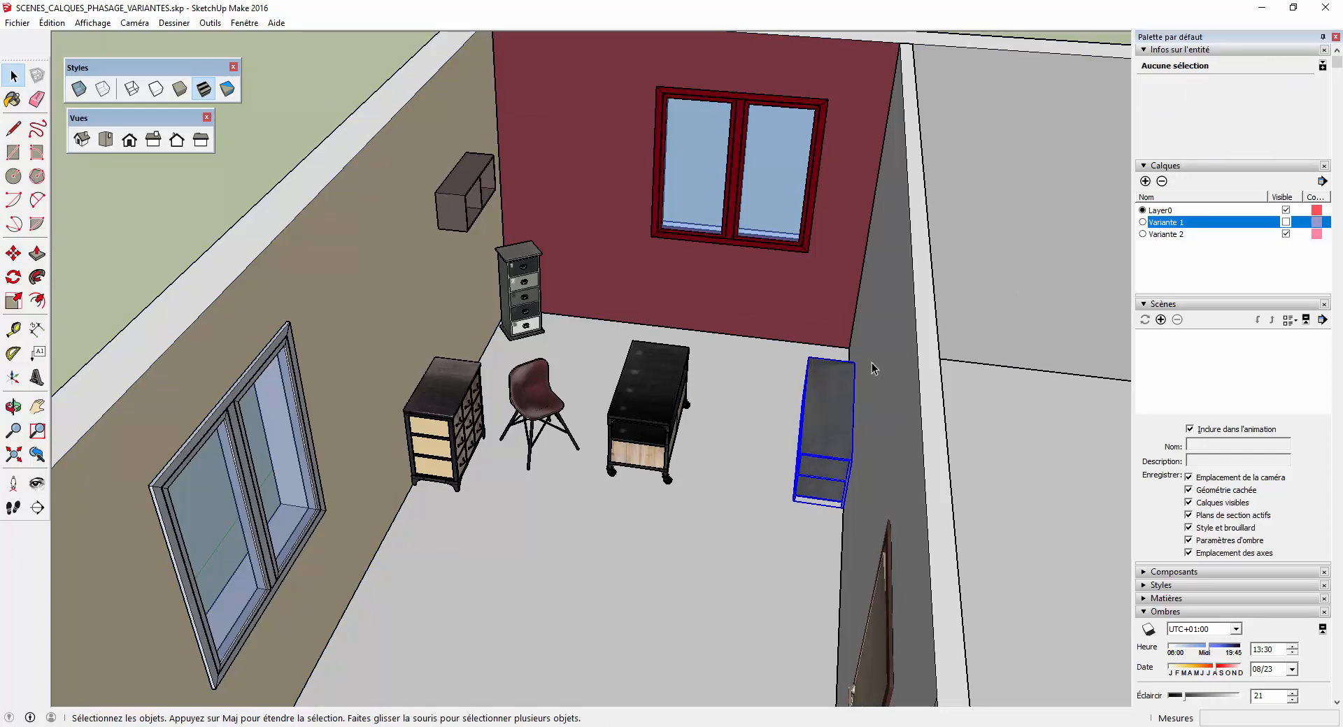
pyautogui.press('m')
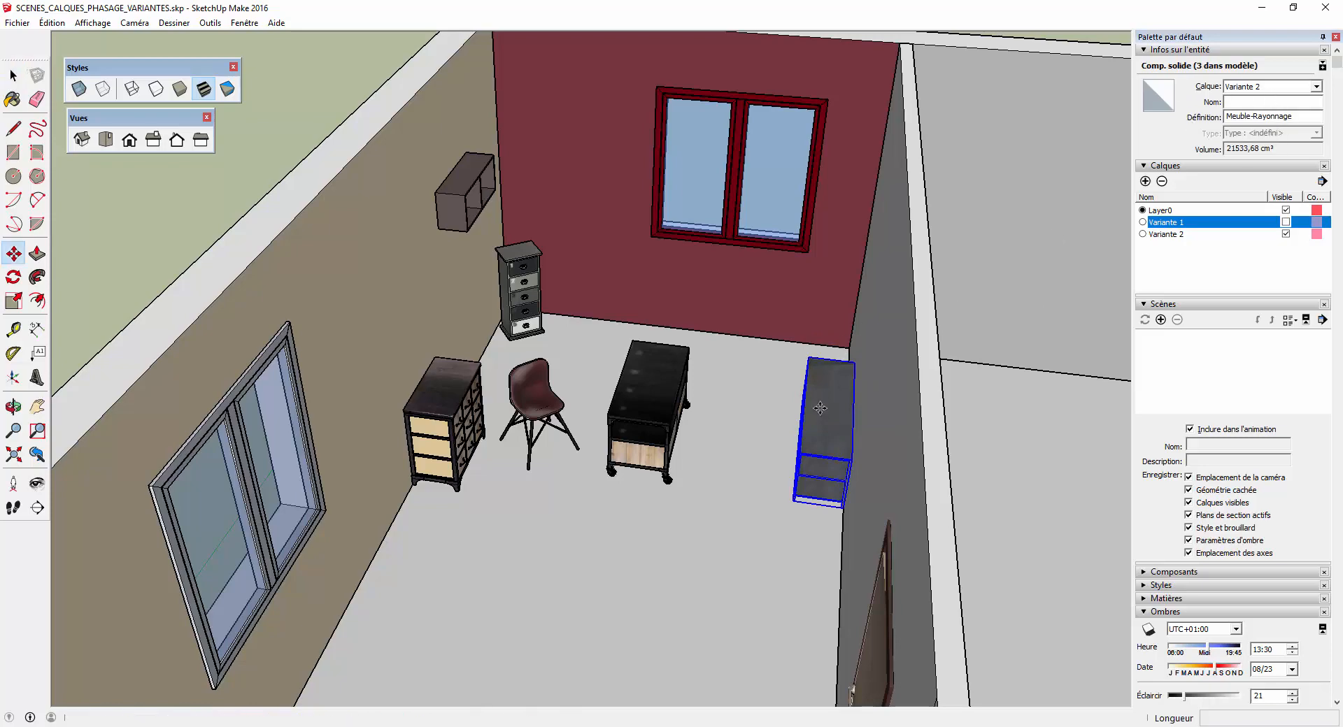
pyautogui.click(814, 399)
pyautogui.click(813, 423)
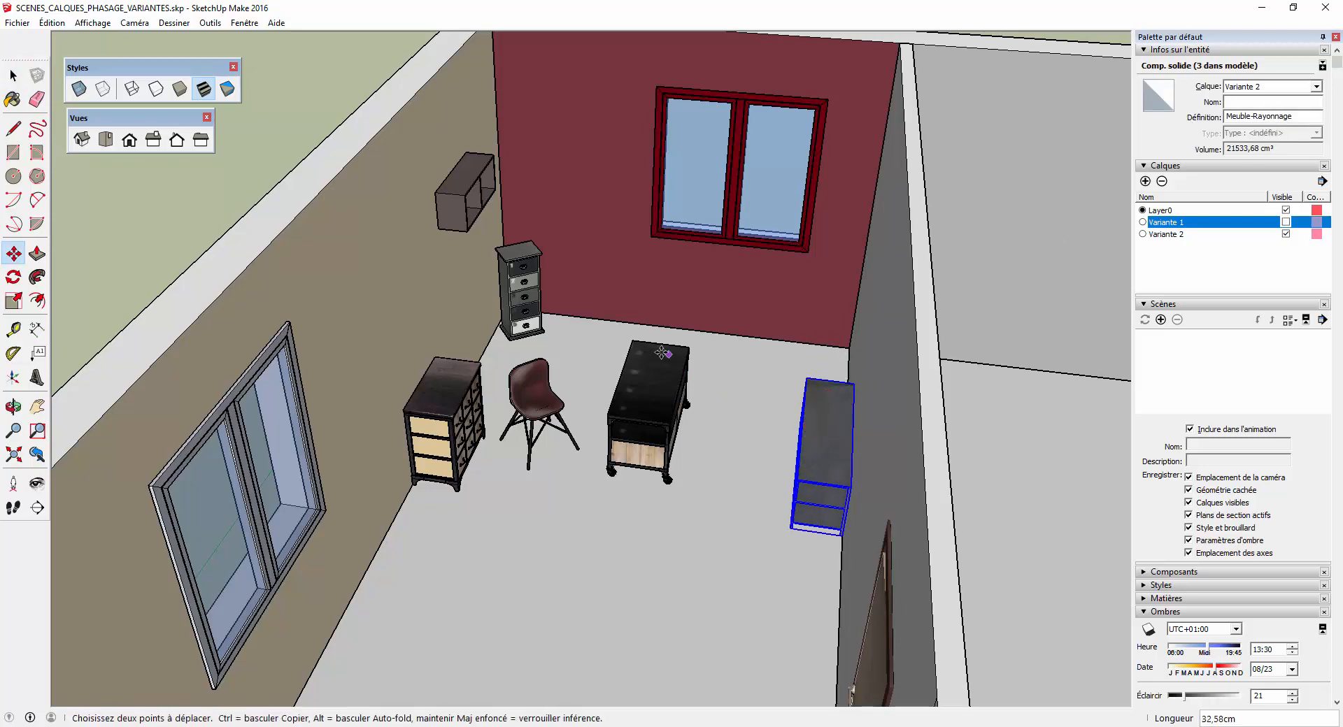
pyautogui.press('space')
pyautogui.click(312, 125)
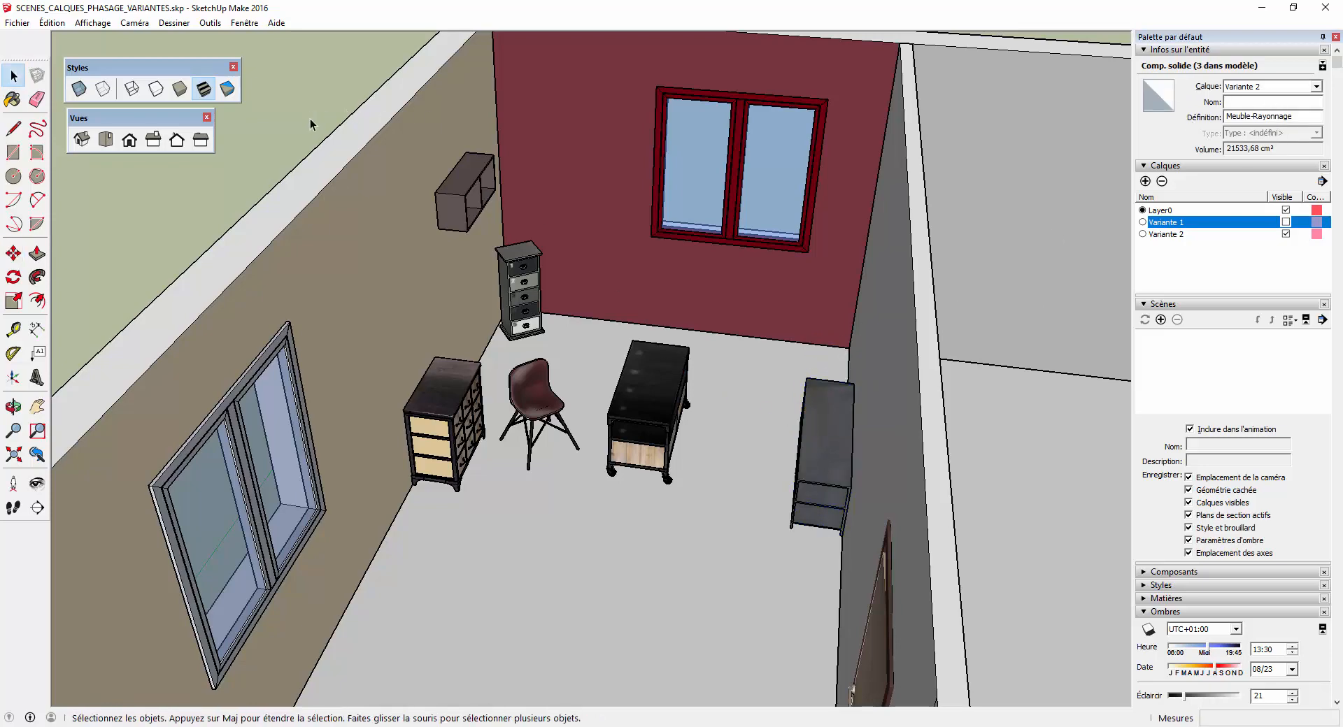
# - Move the black trolley about 36 cm across the floor toward the sideboard
pyautogui.press('m')
pyautogui.click(658, 367)
pyautogui.click(698, 361)
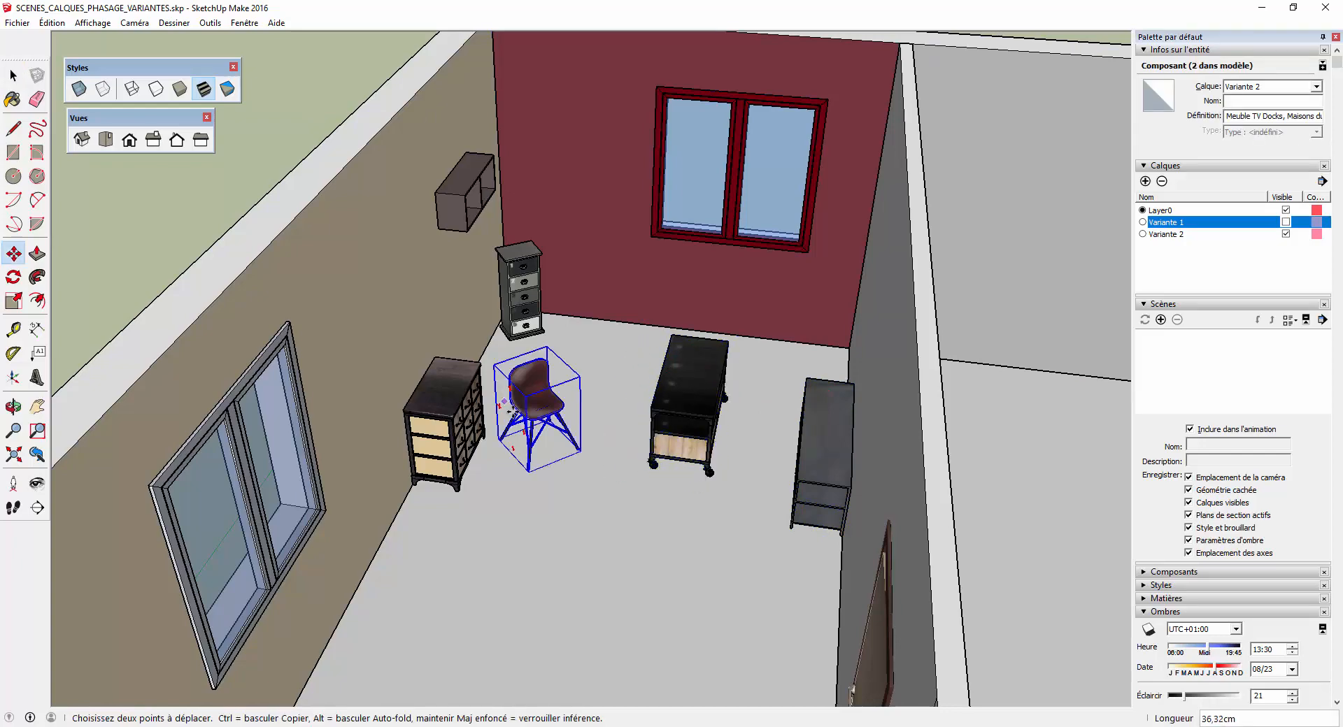
# - Move the brown chair about 50 cm across the floor, away from the low drawer cabinet and toward the black trolley
pyautogui.click(547, 361)
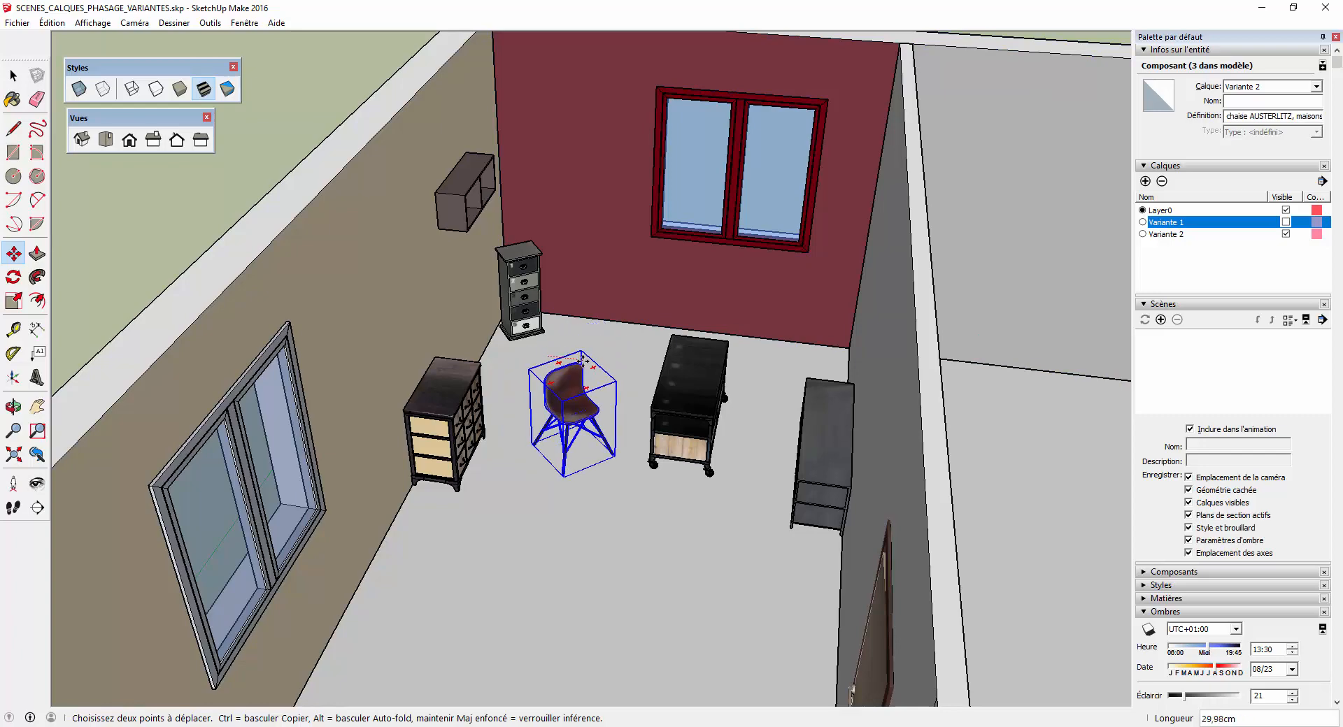
pyautogui.click(579, 356)
pyautogui.click(581, 355)
pyautogui.click(587, 334)
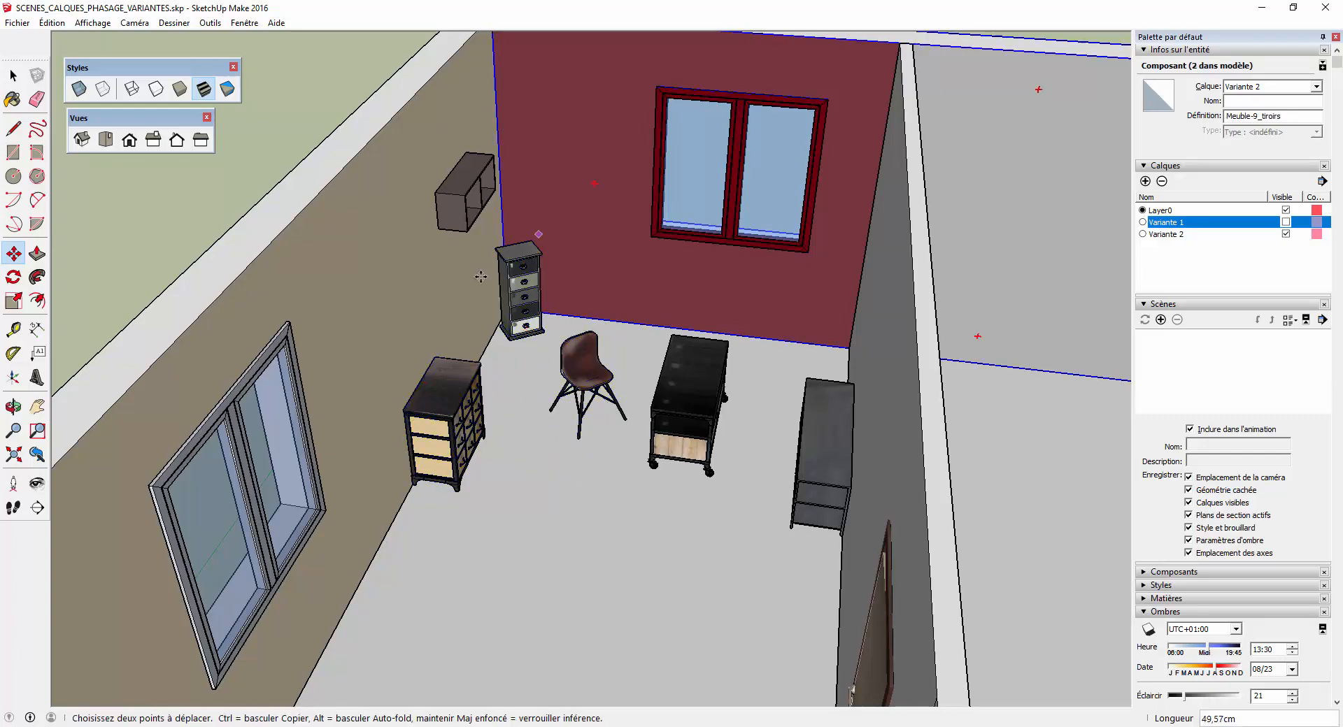
pyautogui.press('space')
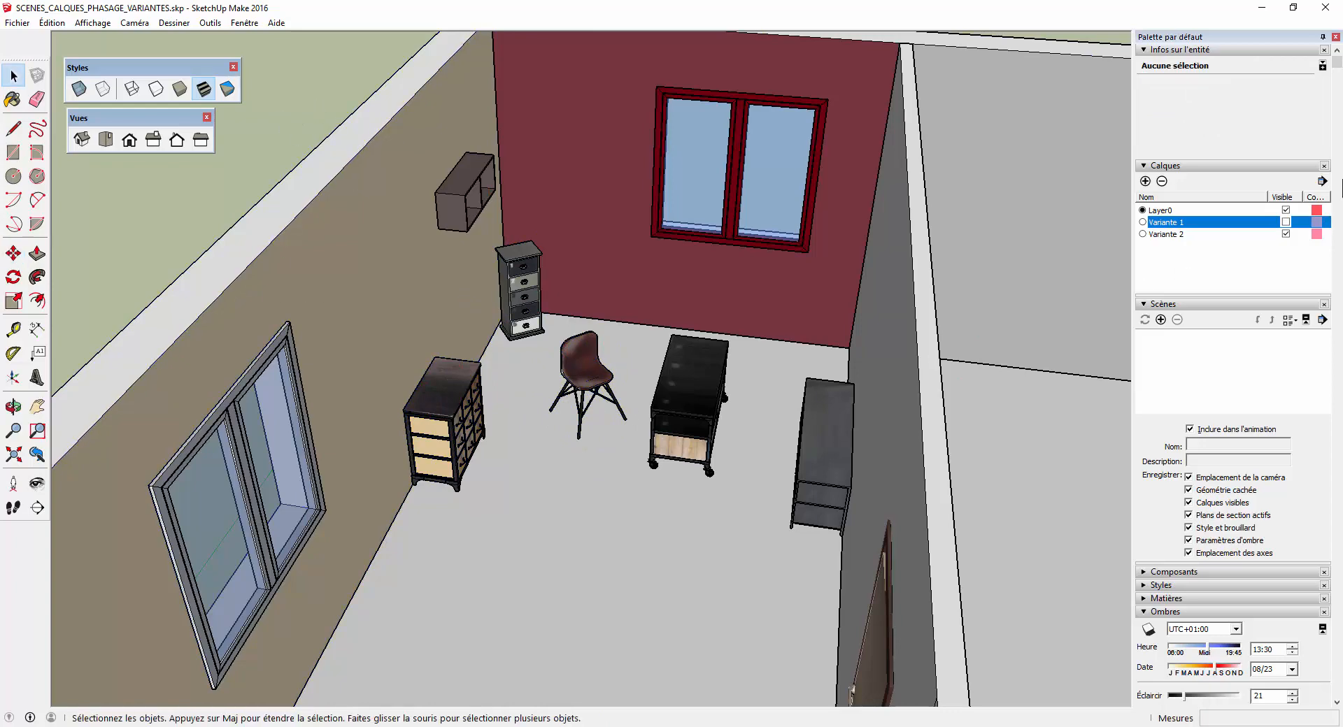
# - Hide the Variante 2 layer and make the Variante 1 layer visible
pyautogui.click(1286, 234)
pyautogui.click(1285, 235)
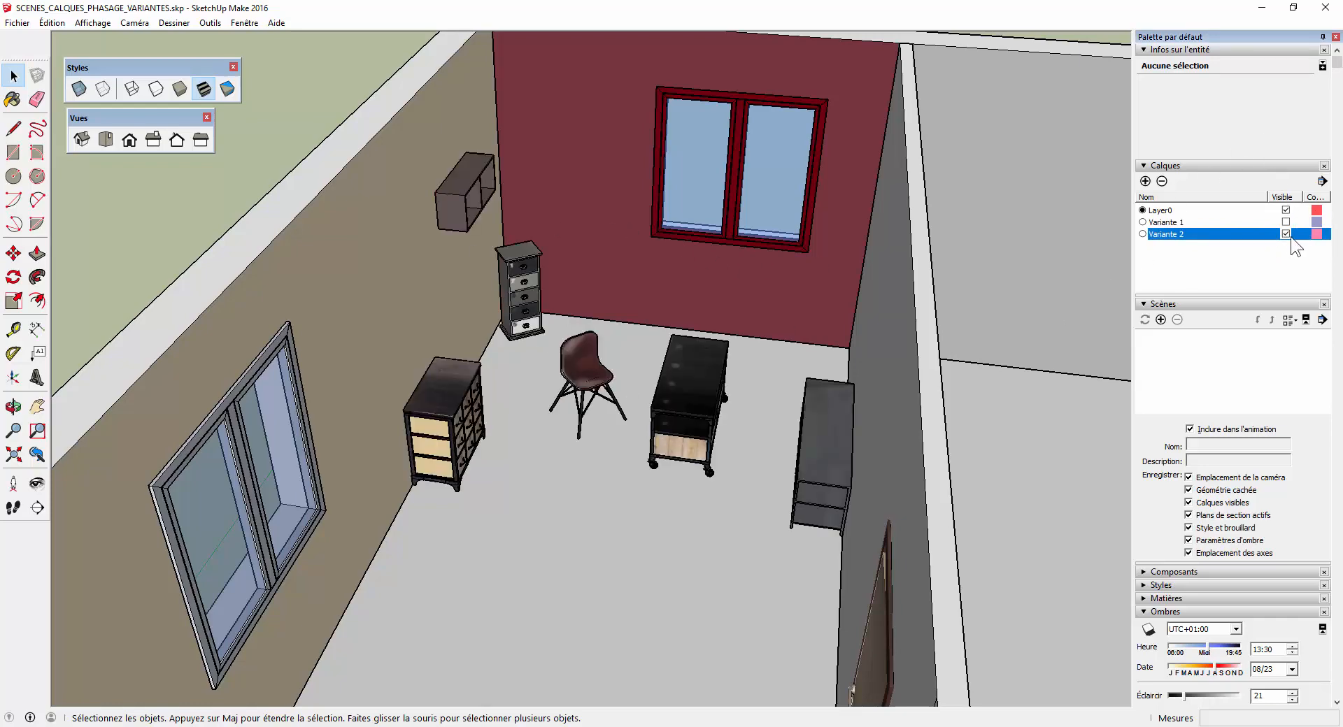
pyautogui.click(1286, 235)
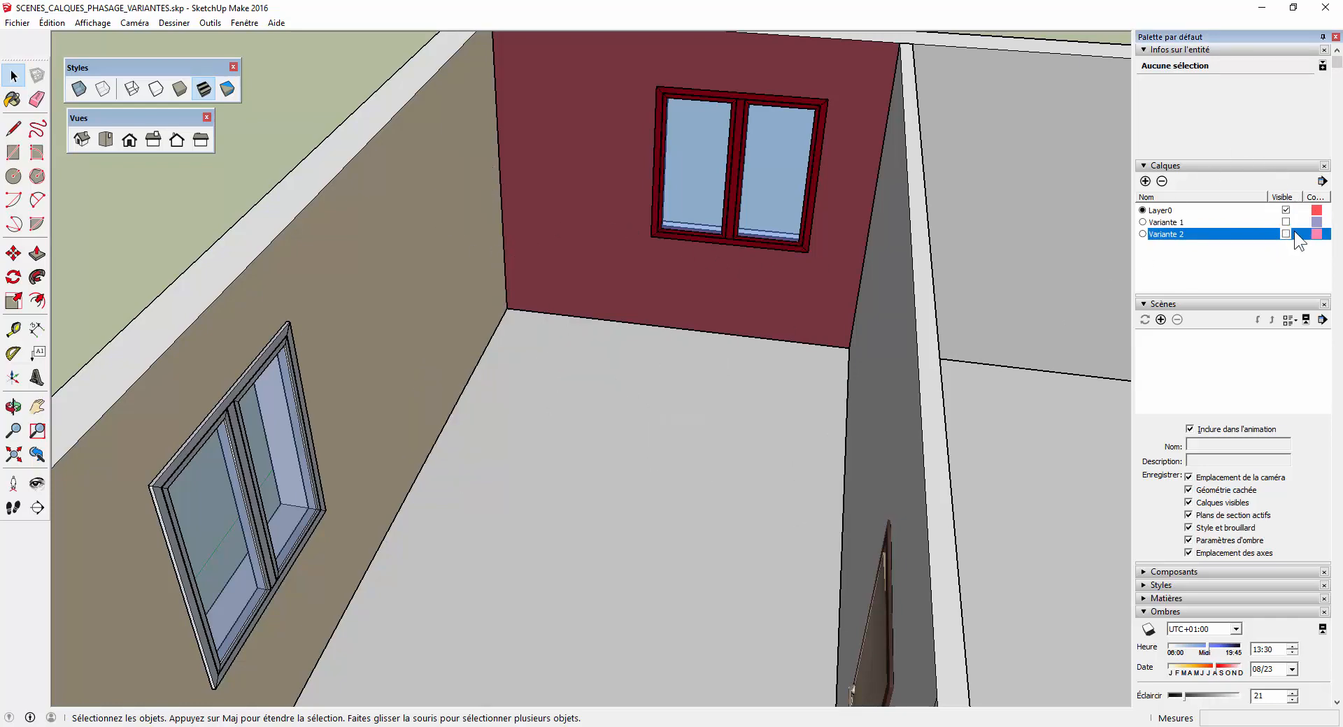
pyautogui.click(1286, 222)
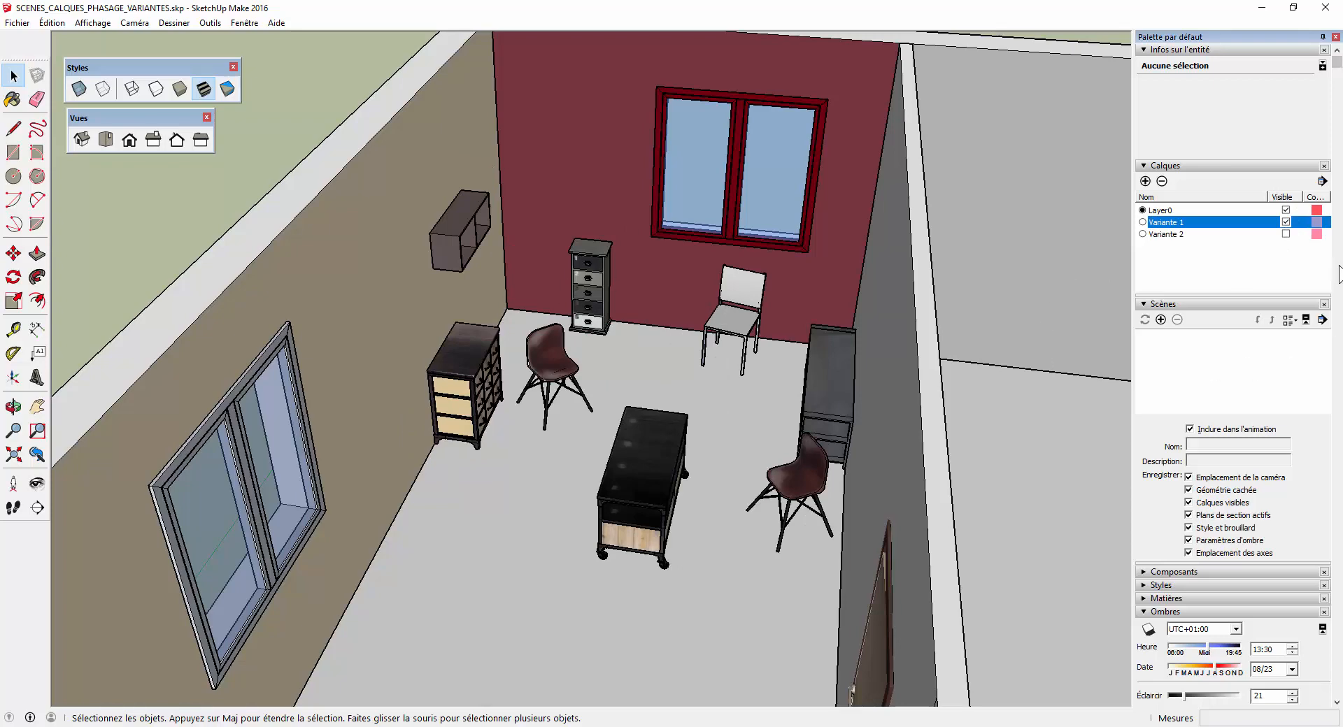
# - Turn on shadows for a close view of the furnished Variante 1 layout
pyautogui.moveTo(598, 441); pyautogui.dragTo(743, 249, button='middle')
pyautogui.scroll(3, 796, 290)
pyautogui.keyDown('shift'); pyautogui.moveTo(669, 272); pyautogui.dragTo(767, 297, button='middle'); pyautogui.keyUp('shift')
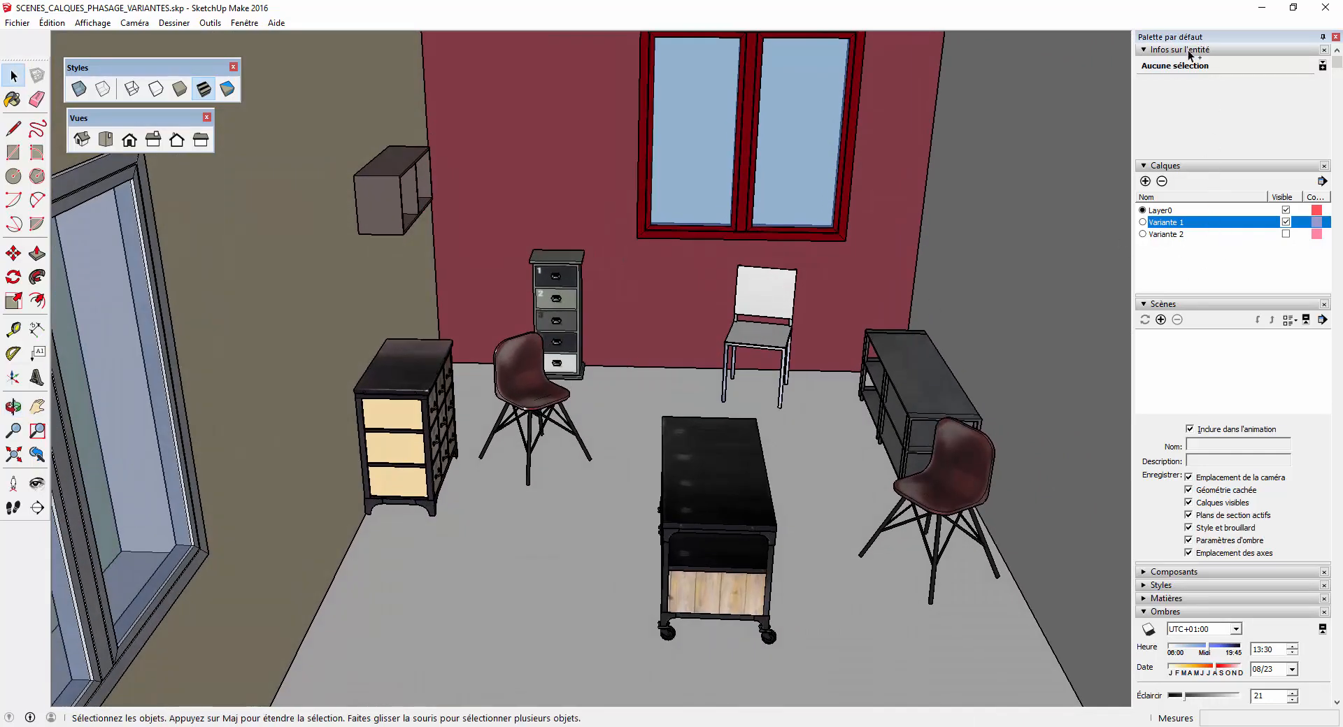
pyautogui.moveTo(725, 473); pyautogui.dragTo(794, 360, button='middle')
pyautogui.press('space')
pyautogui.click(1154, 628)
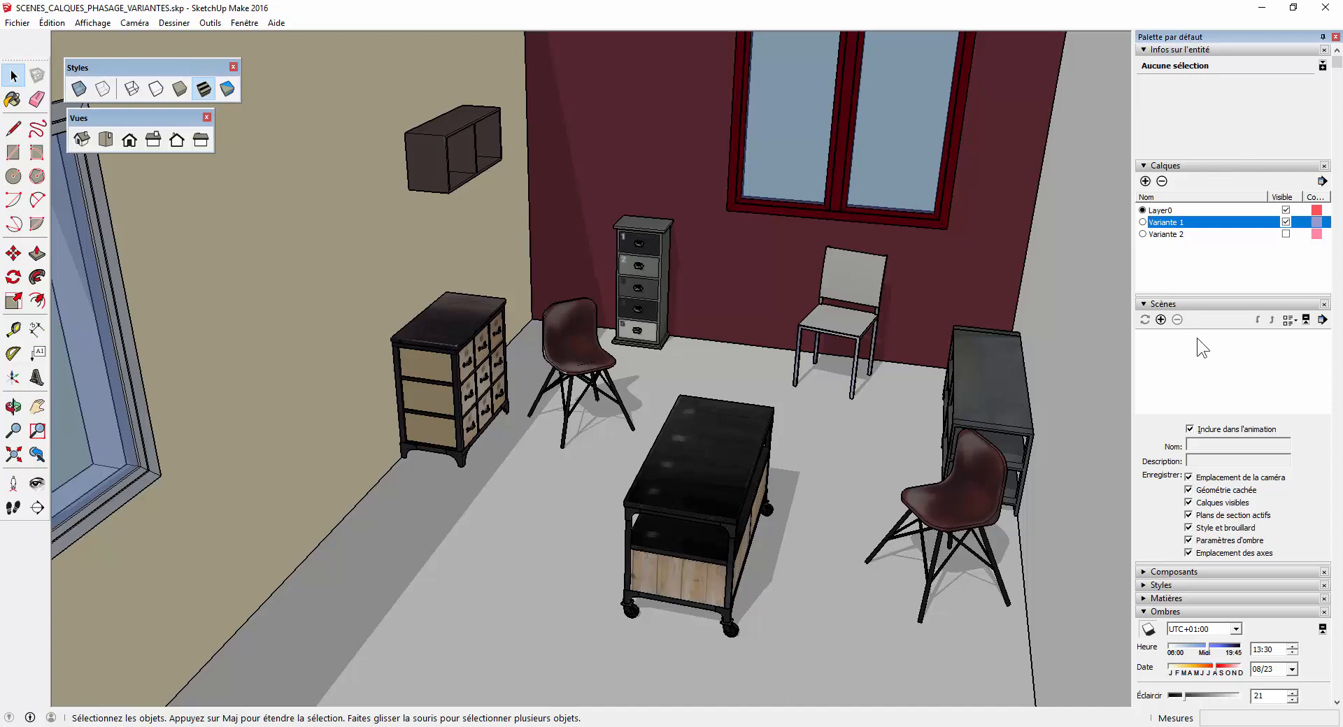
# - Add a scene of the current view and name it Variante 1
pyautogui.click(1160, 320)
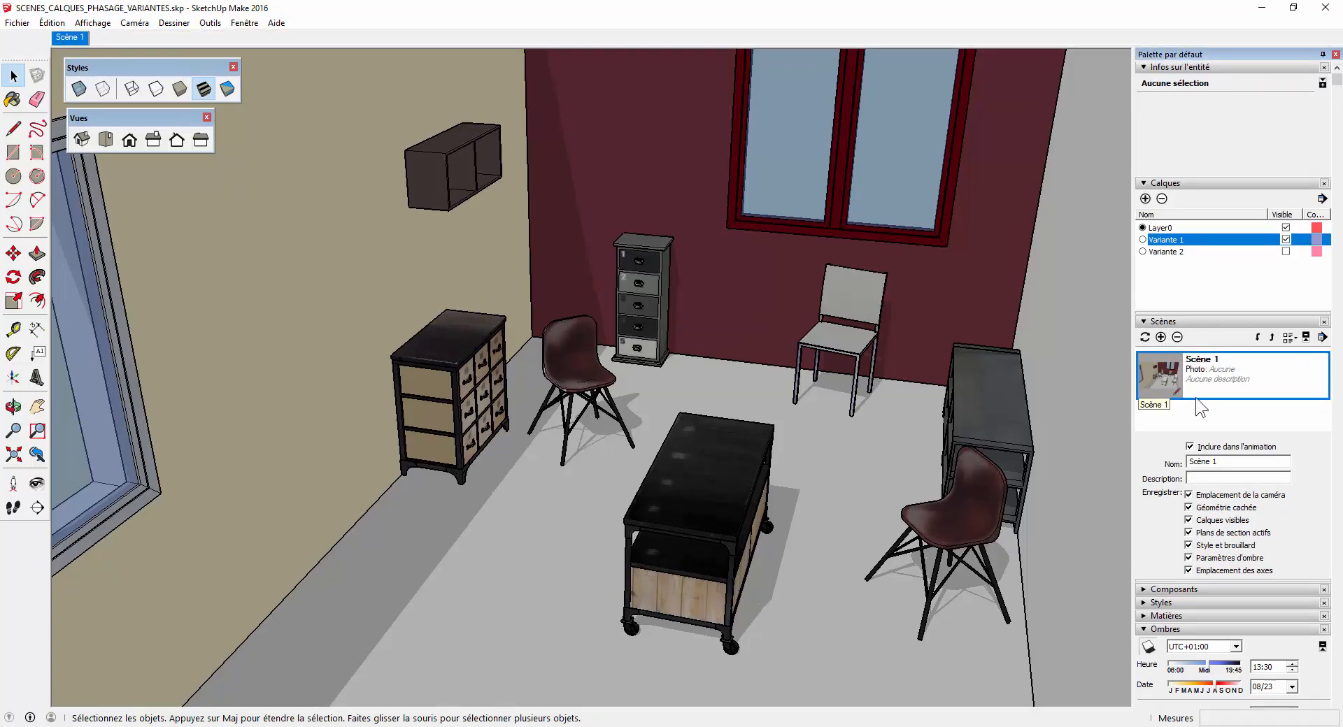
pyautogui.moveTo(1235, 462); pyautogui.dragTo(1110, 409)
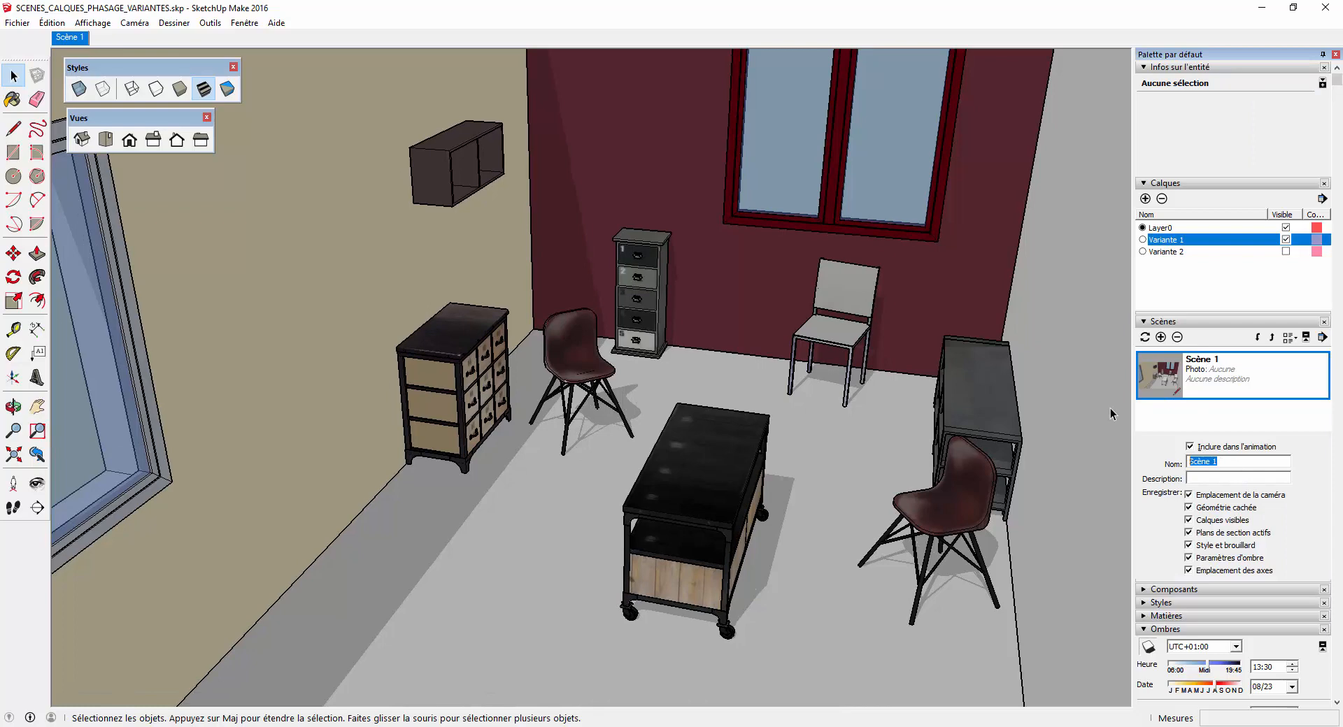
pyautogui.write('Variant')
pyautogui.press('Return')
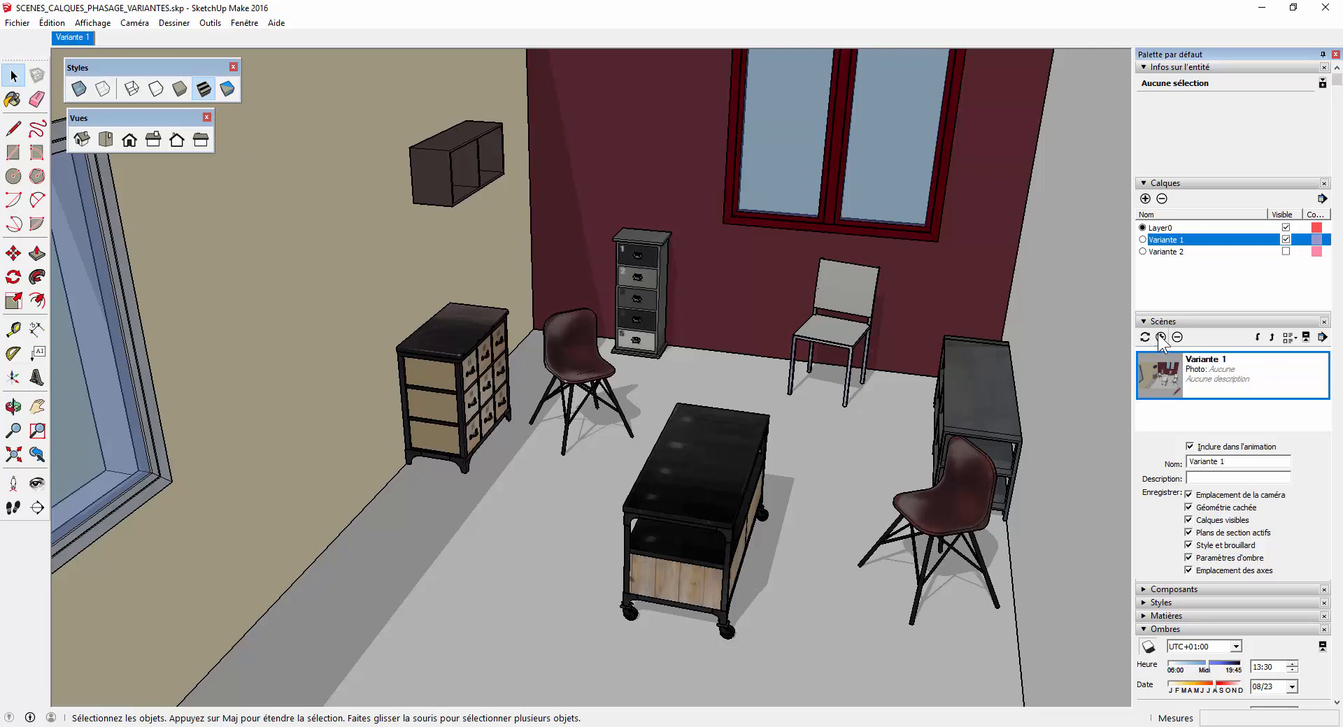
# - Show the Variante 2 layer instead of Variante 1 and add a scene of it named Cariante 2
pyautogui.click(1286, 239)
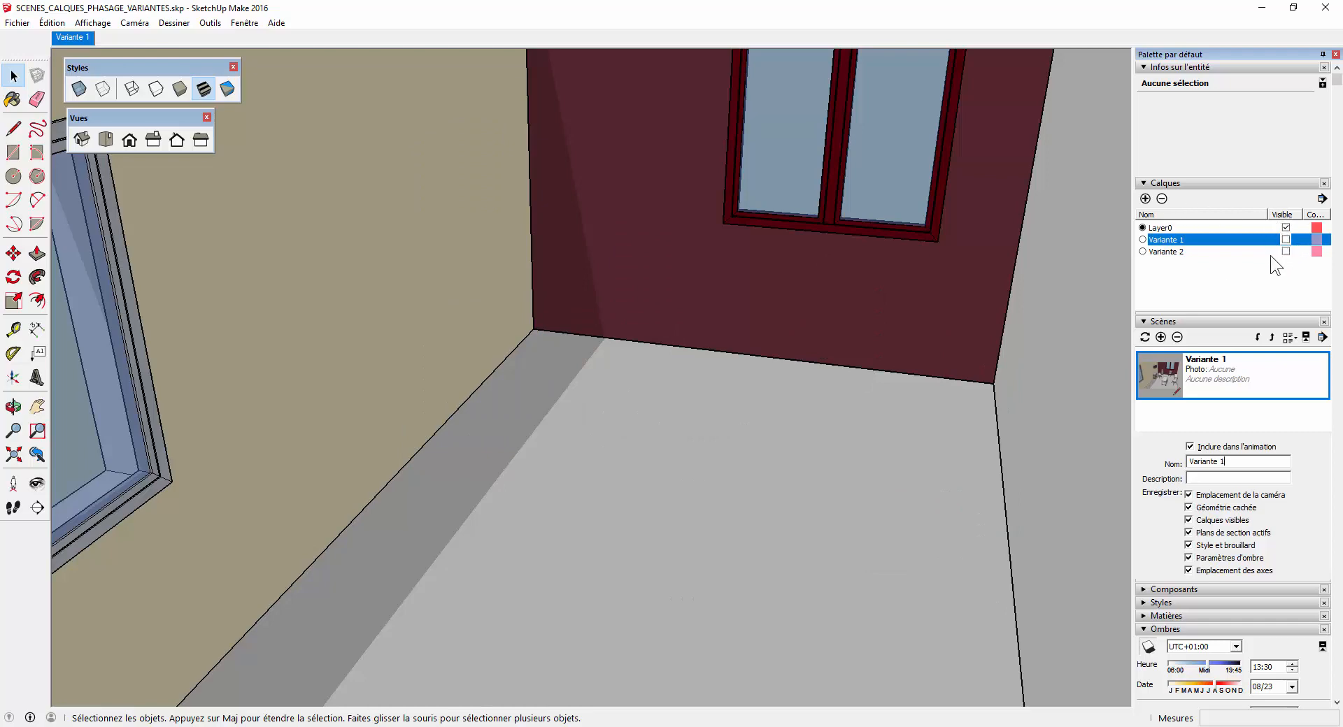
pyautogui.click(1287, 251)
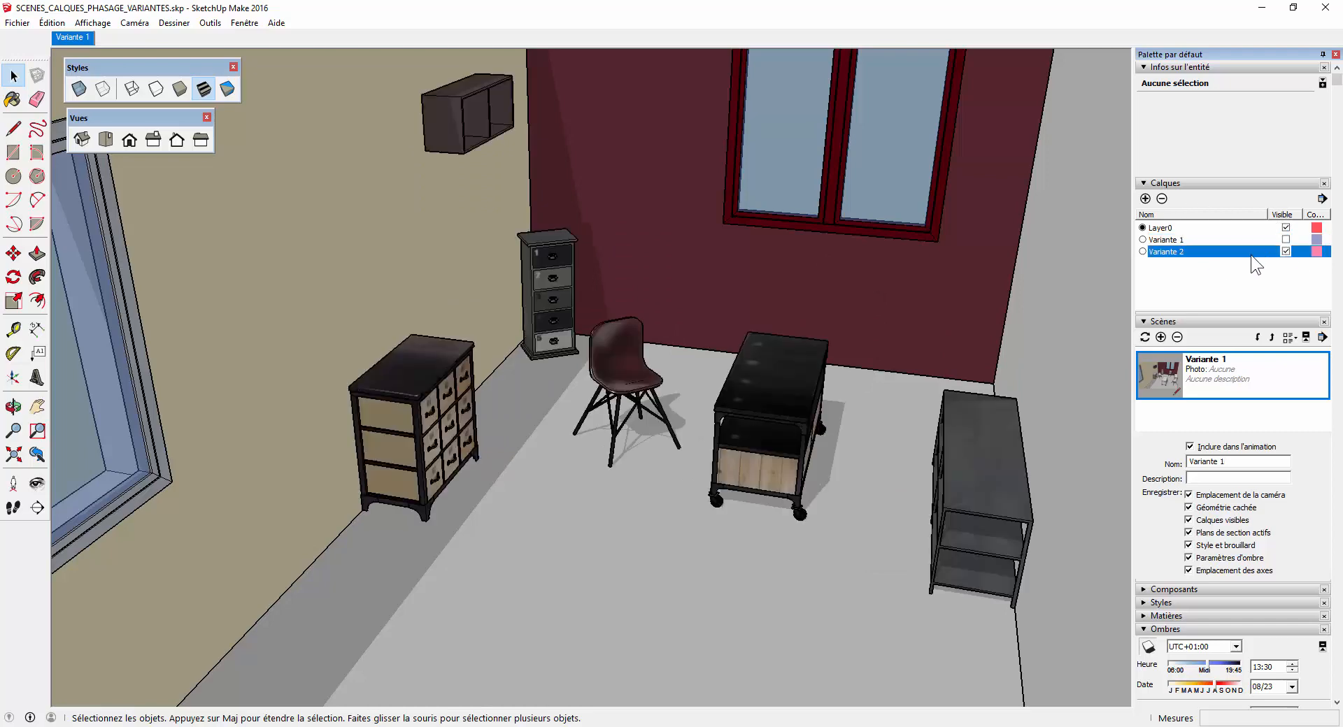
pyautogui.click(1160, 337)
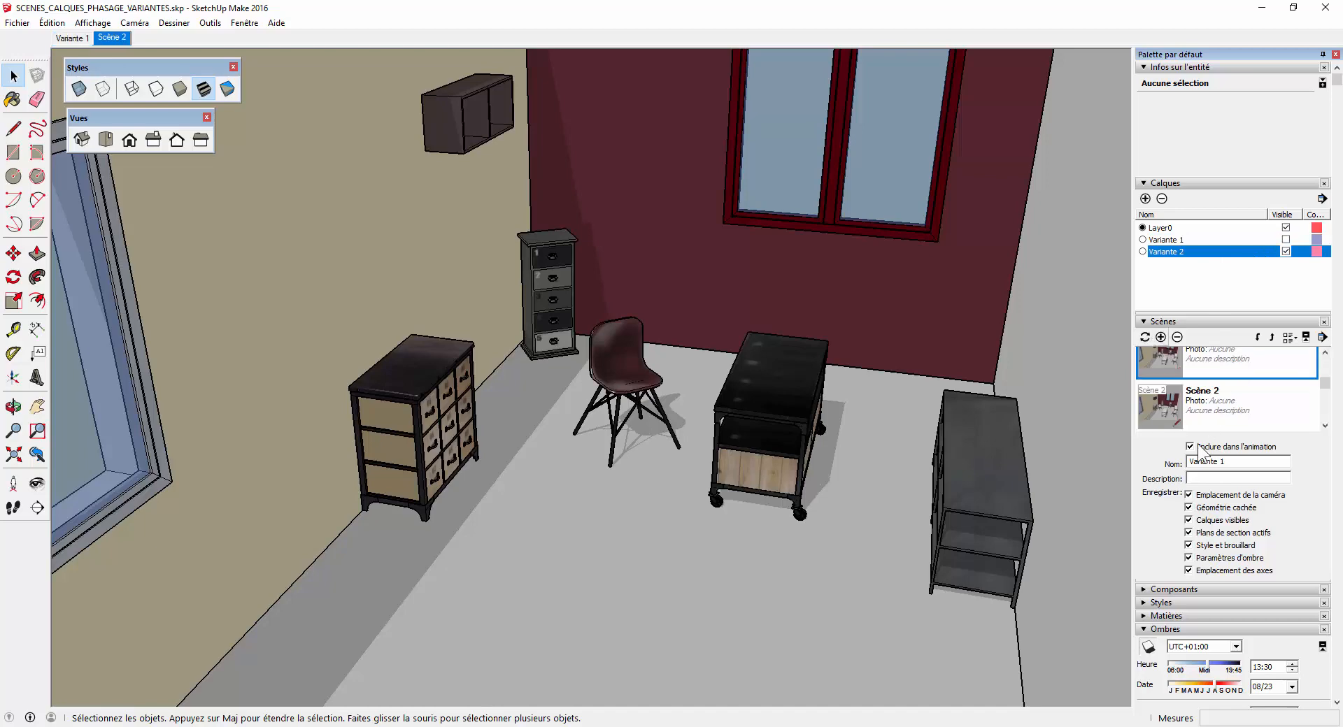
pyautogui.click(1227, 404)
pyautogui.moveTo(1252, 462); pyautogui.dragTo(1043, 392)
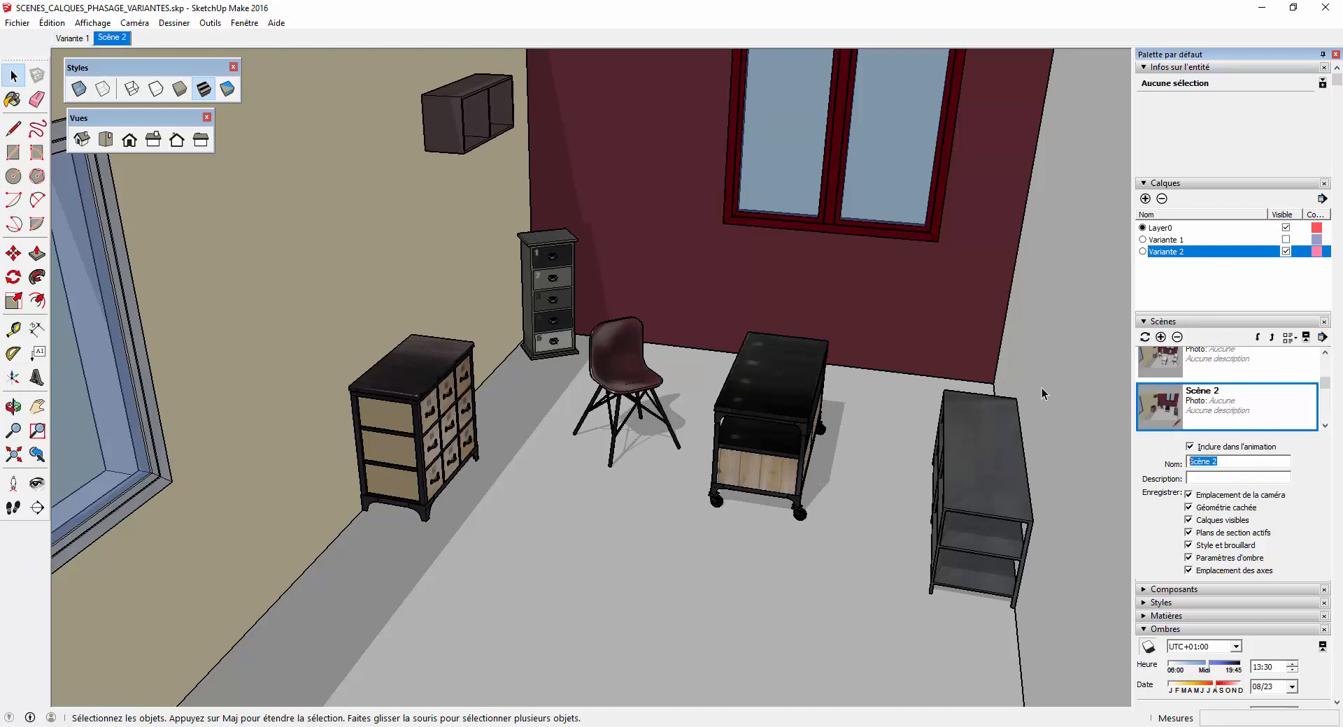
pyautogui.write('Cariant')
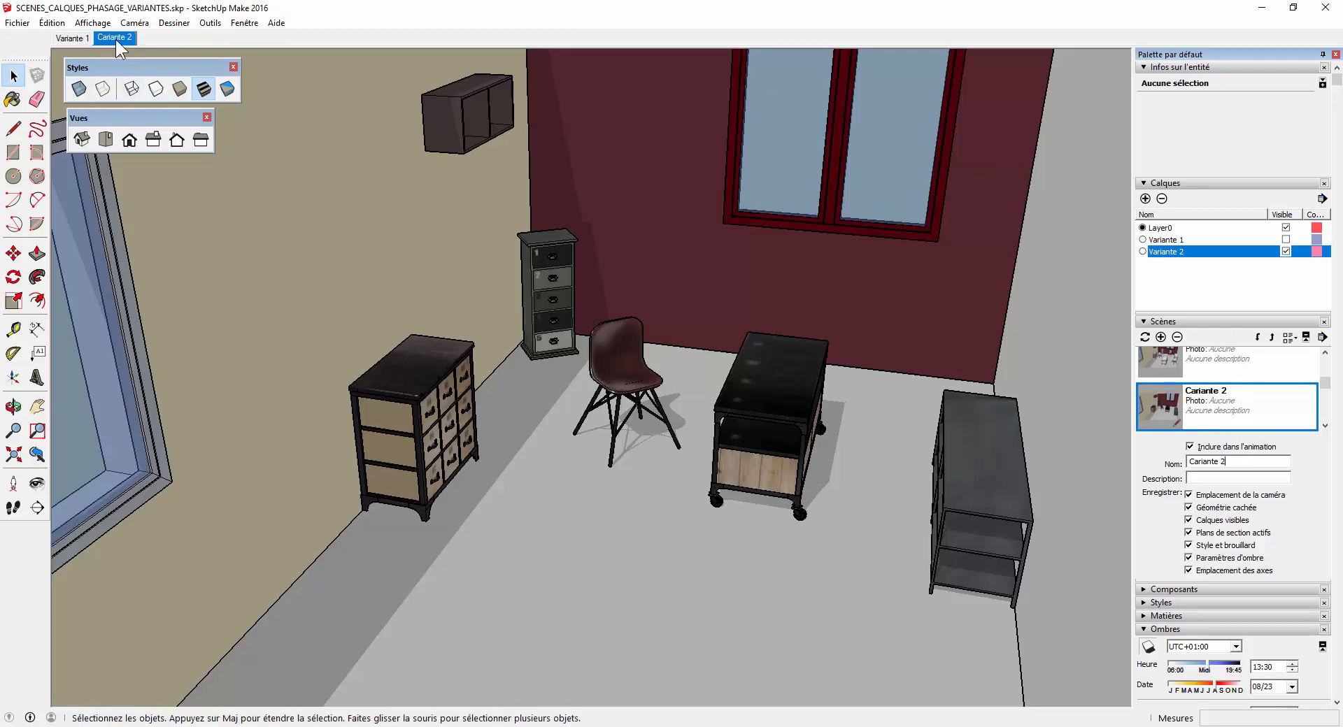
# - Switch between the Variante 1 and Cariante 2 scenes to compare the two furniture layouts
pyautogui.click(68, 39)
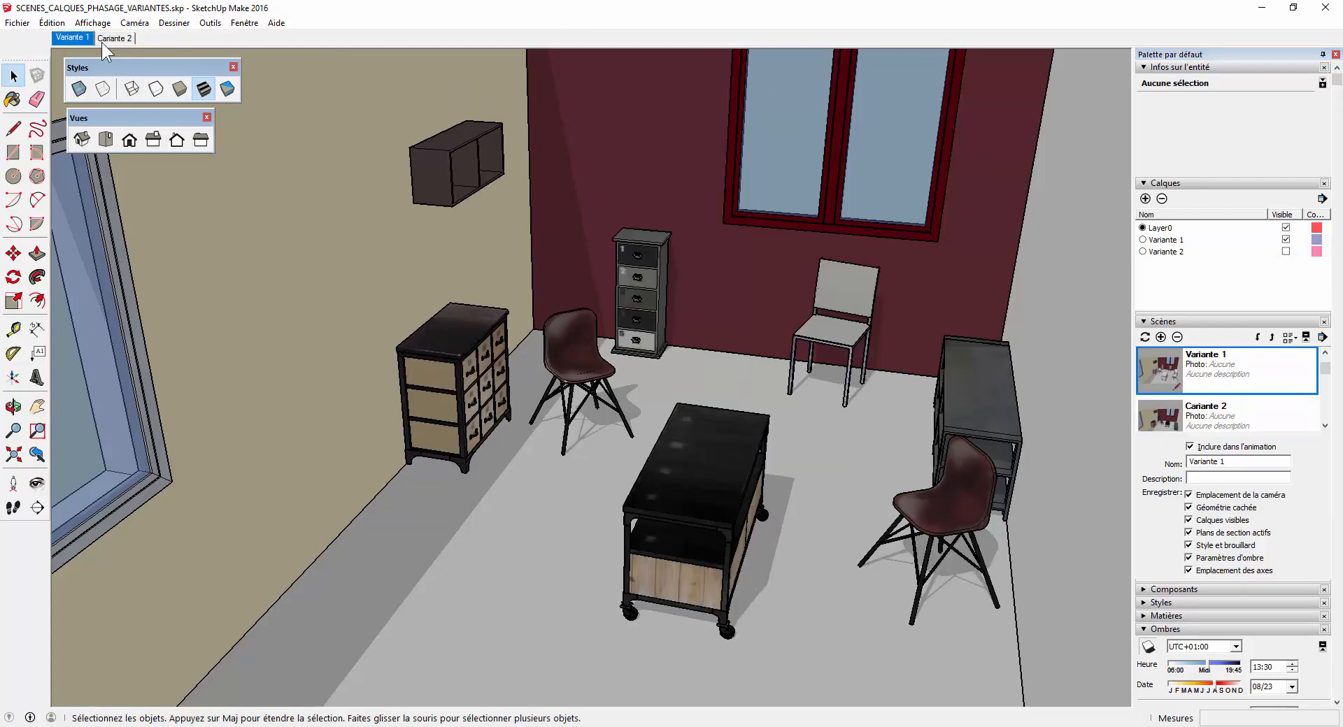
pyautogui.click(112, 39)
pyautogui.click(66, 39)
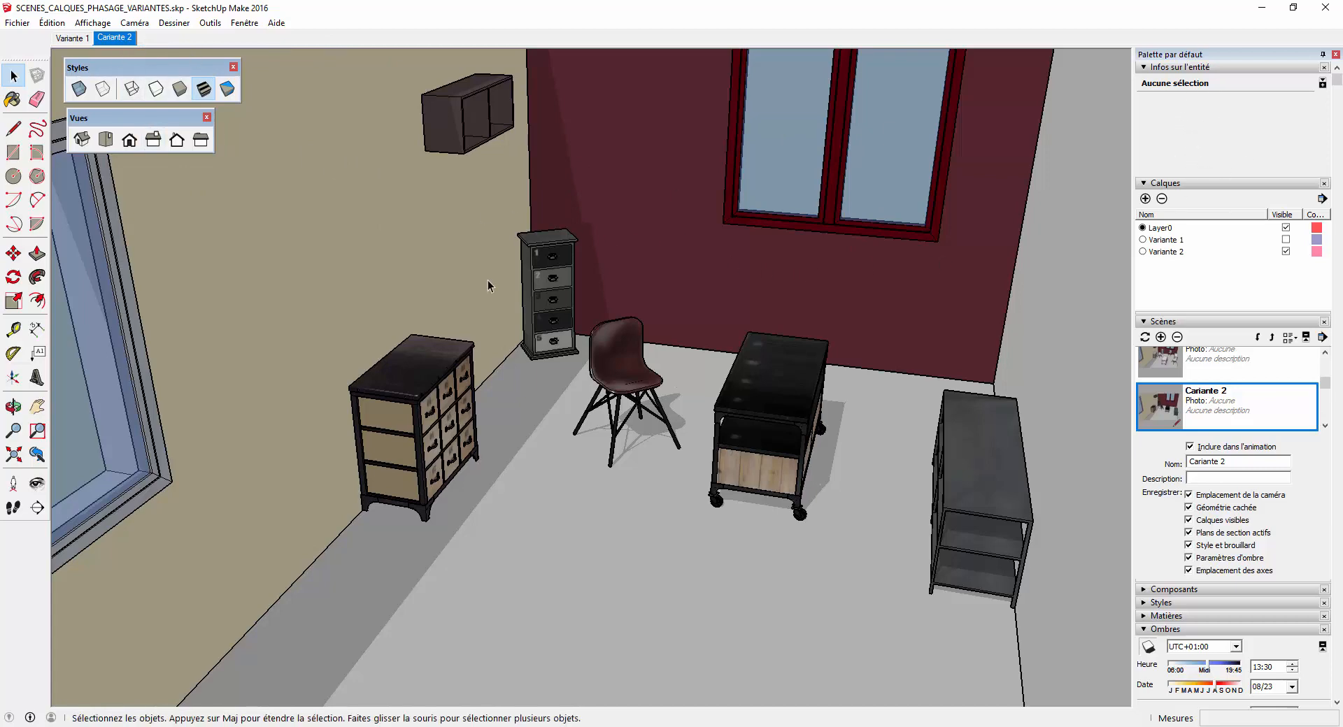
# - Inspect the layer assignment of the drawer cabinets, wall shelf, black trolley and sideboard in the Cariante 2 scene
pyautogui.click(422, 405)
pyautogui.click(524, 271)
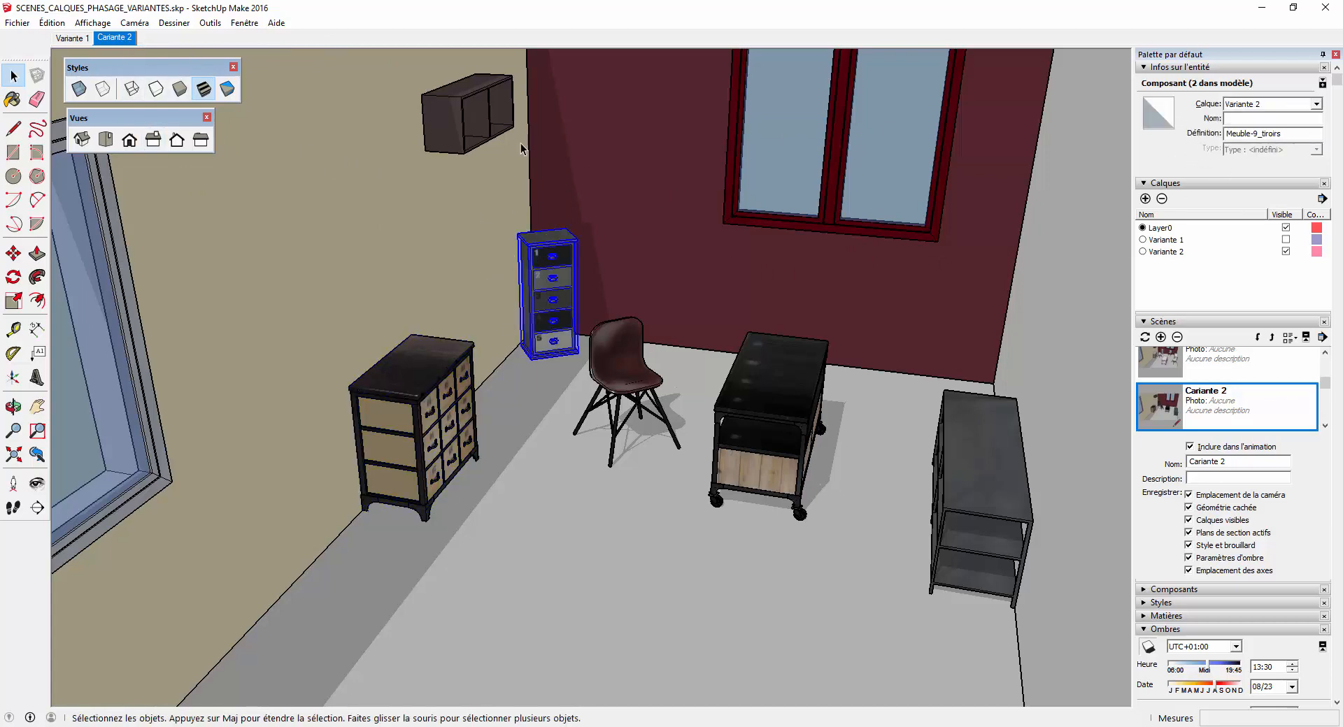
pyautogui.click(508, 140)
pyautogui.click(795, 417)
pyautogui.click(981, 460)
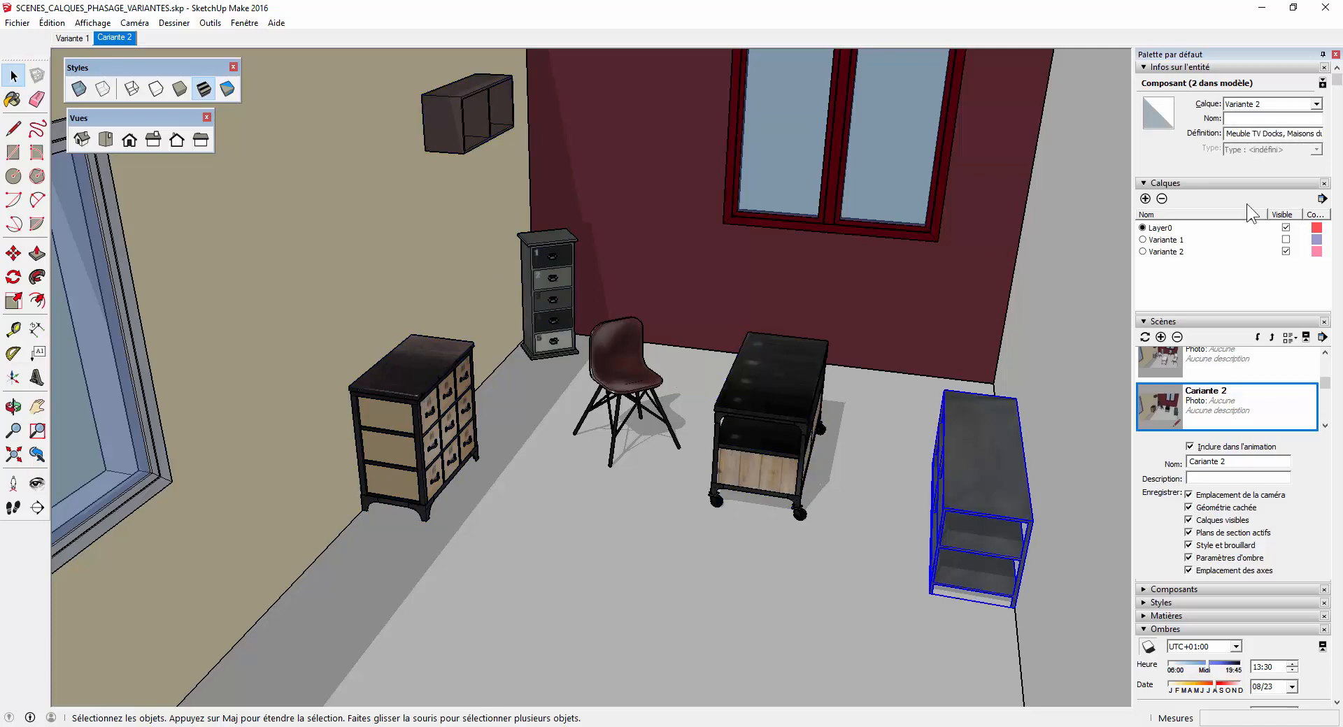